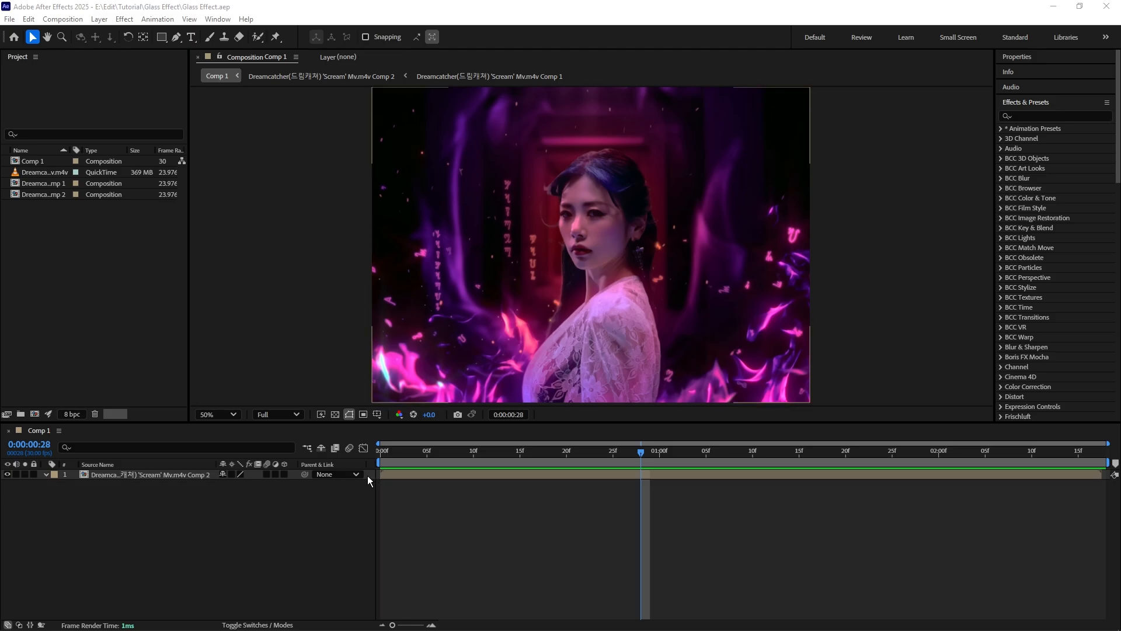
Add an adjustment layer above the footage and show the proportional grid over the composition
{"action": "right_click", "coordinate": [371, 476]}
{"action": "mouse_move", "coordinate": [378, 484]}
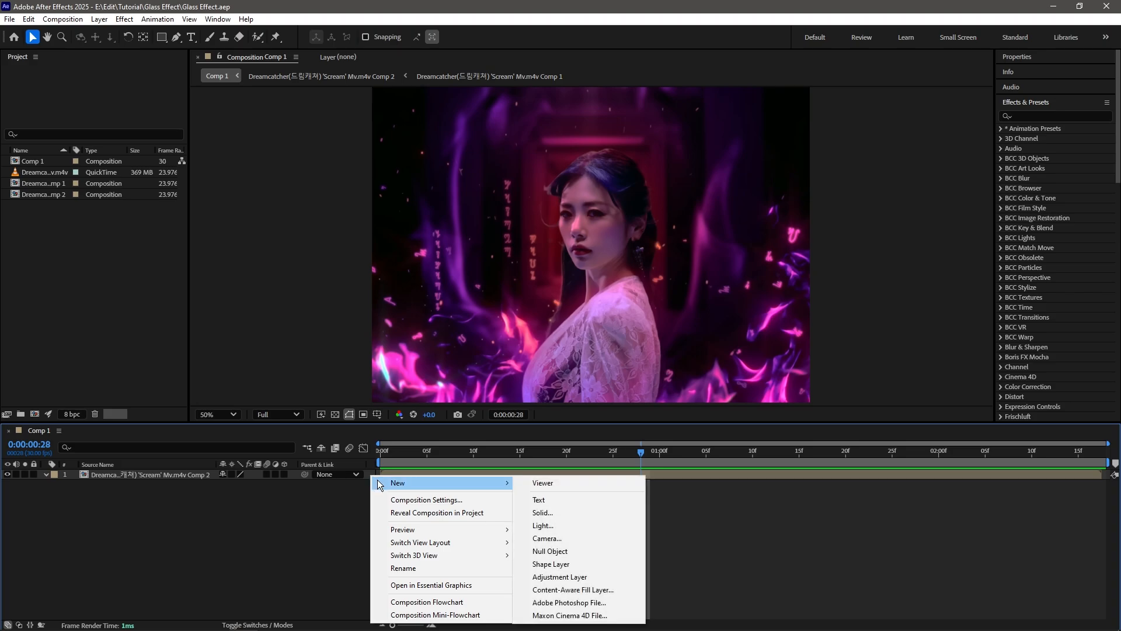
{"action": "left_click", "coordinate": [564, 578]}
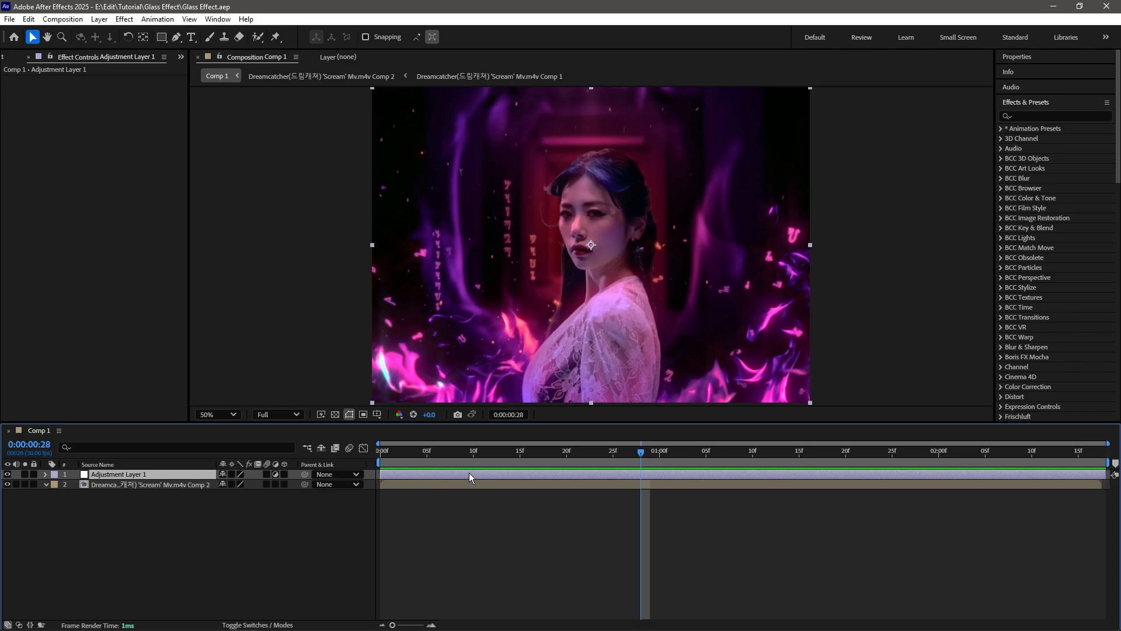
{"action": "left_click", "coordinate": [377, 414]}
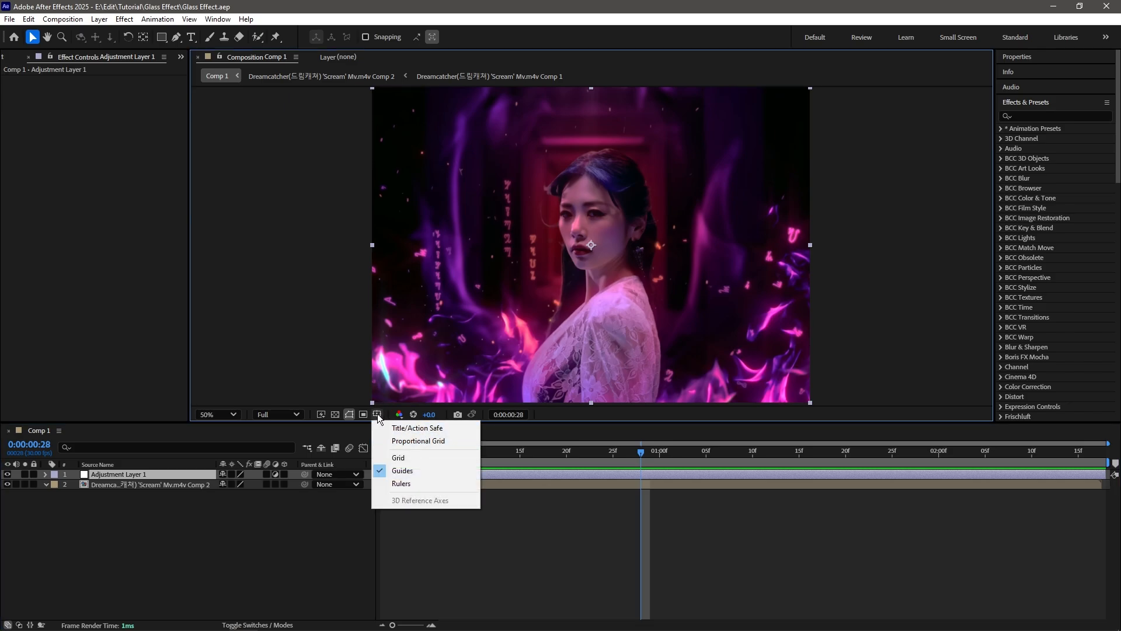
{"action": "left_click", "coordinate": [418, 442]}
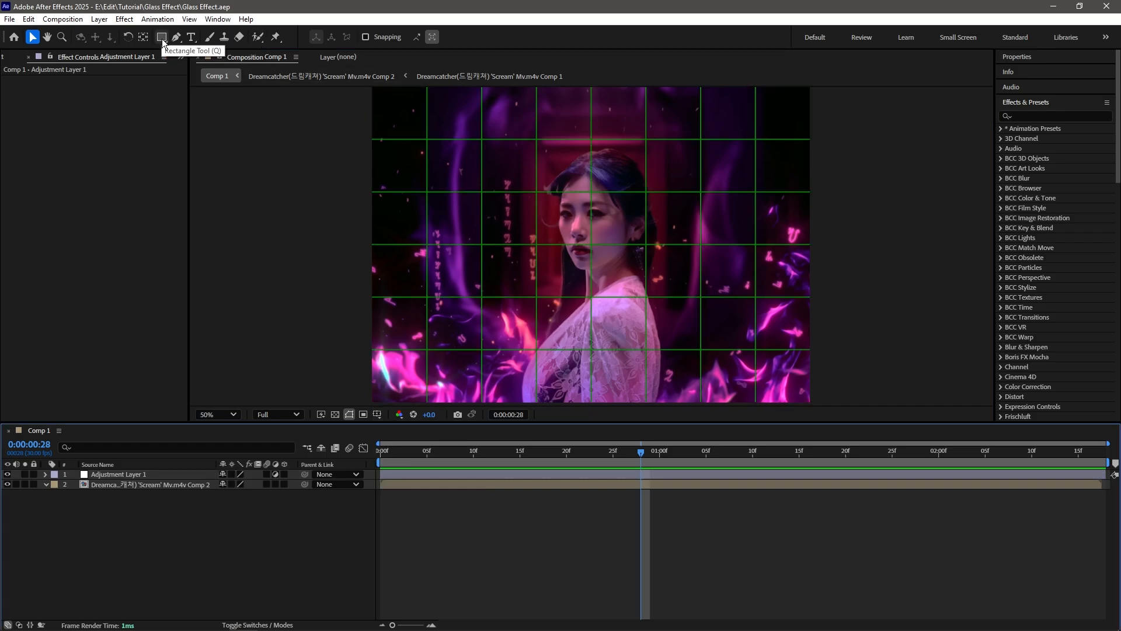
Draw a tall rectangular mask on the adjustment layer, two grid columns wide around the centre and slightly taller than the frame
{"action": "left_click", "coordinate": [218, 19]}
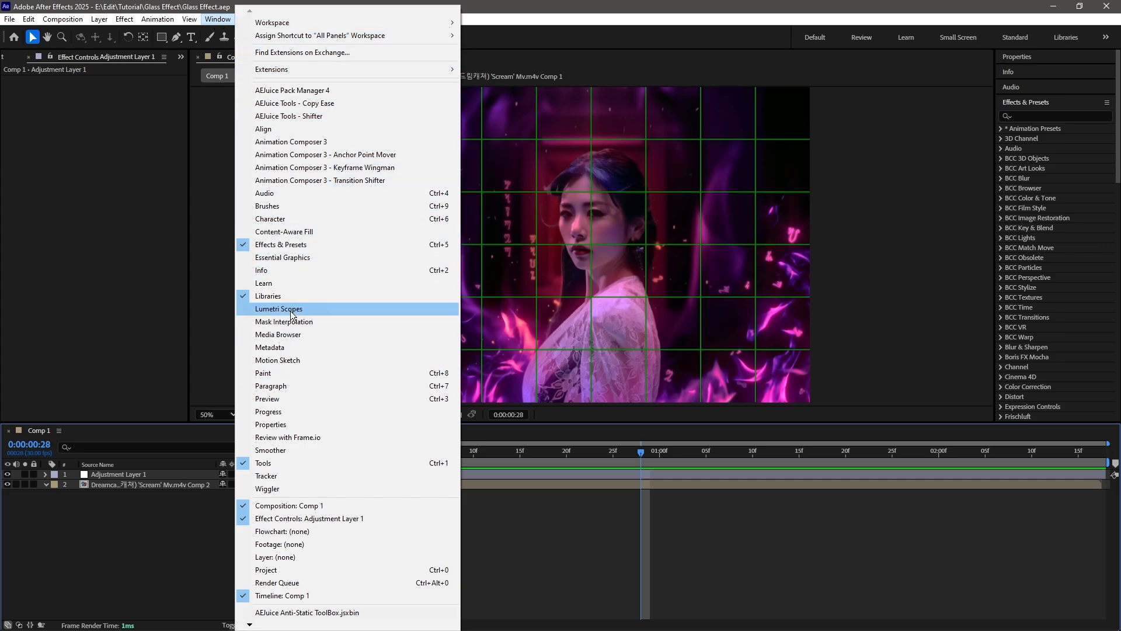
{"action": "left_click", "coordinate": [162, 37]}
{"action": "left_click", "coordinate": [535, 474]}
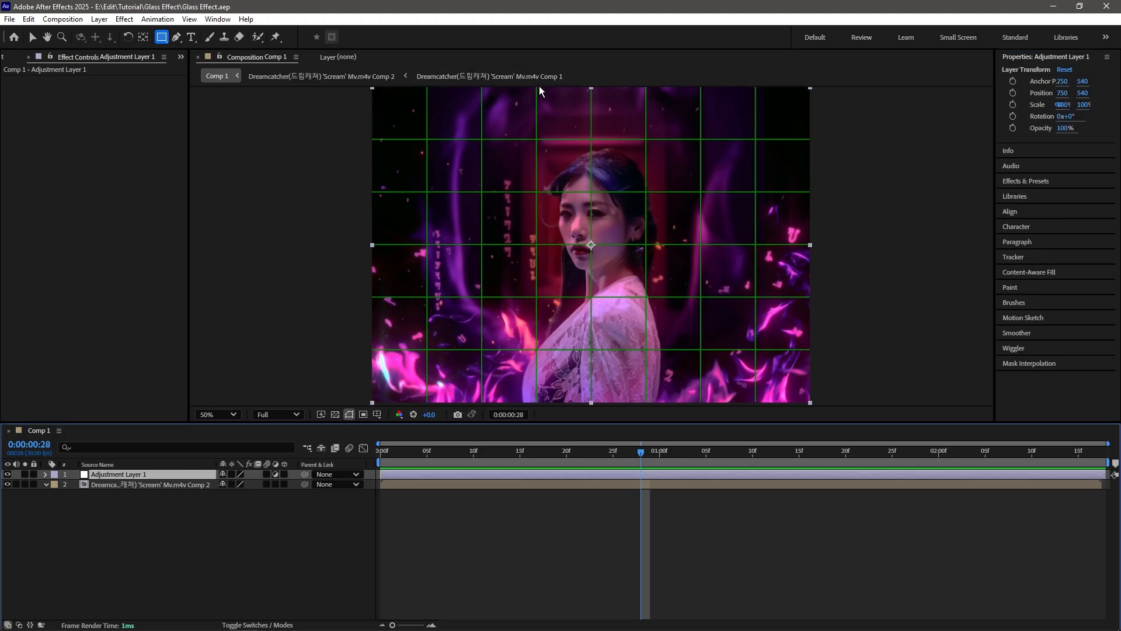
{"action": "key", "text": "comma"}
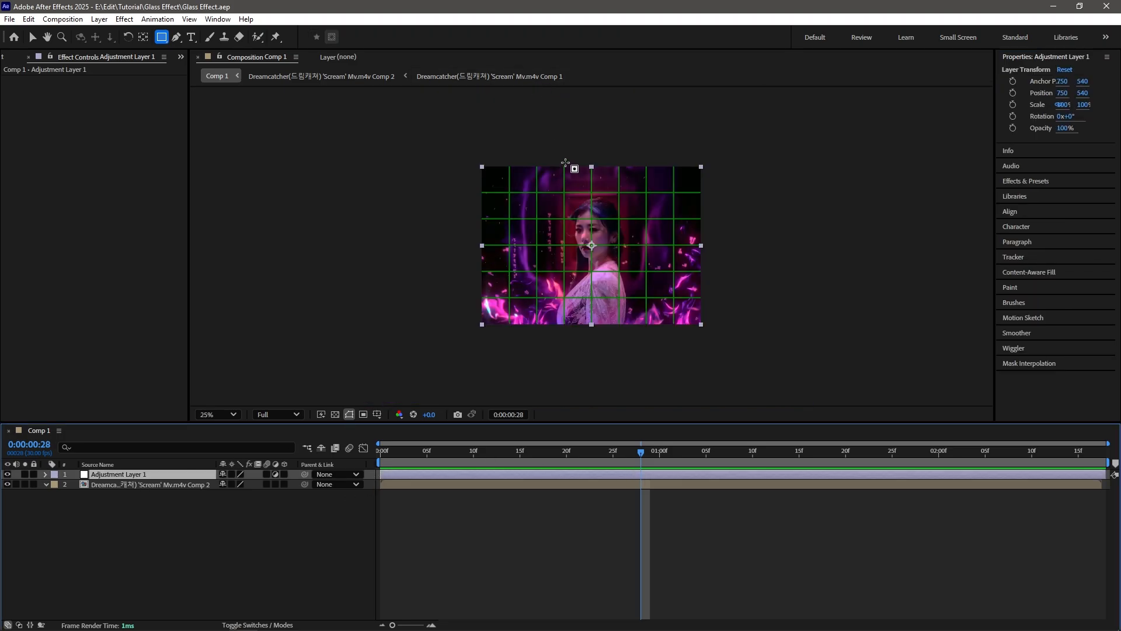
{"action": "left_click_drag", "start_coordinate": [565, 164], "coordinate": [619, 335]}
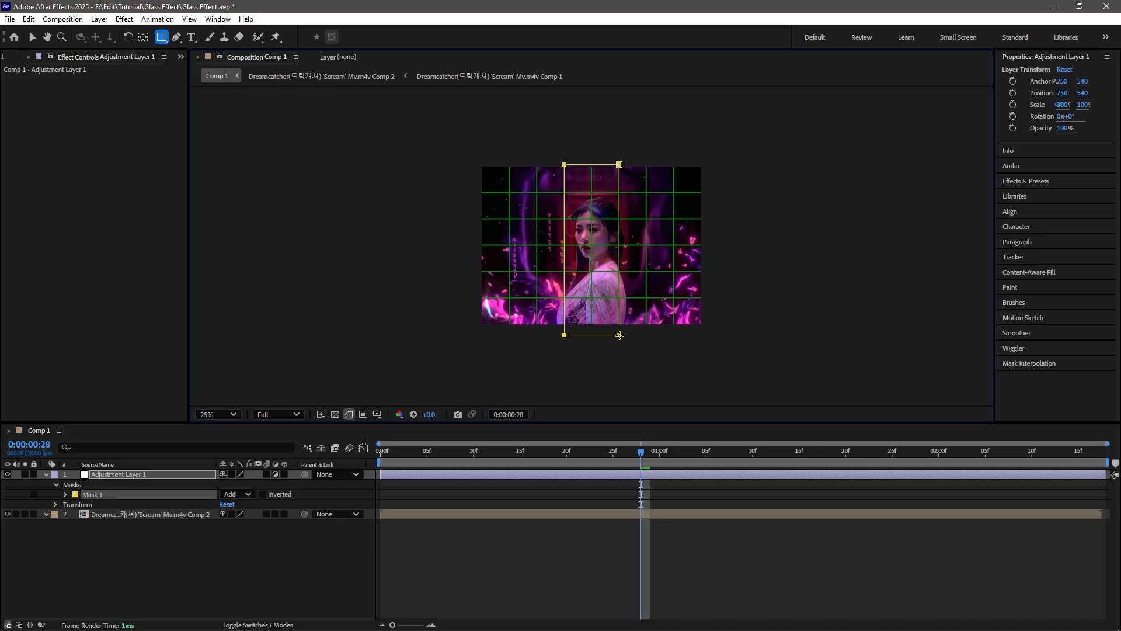
Stretch the masked adjustment layer vertically to about 144% so it extends well beyond the frame's upper and lower edges
{"action": "left_click", "coordinate": [146, 475]}
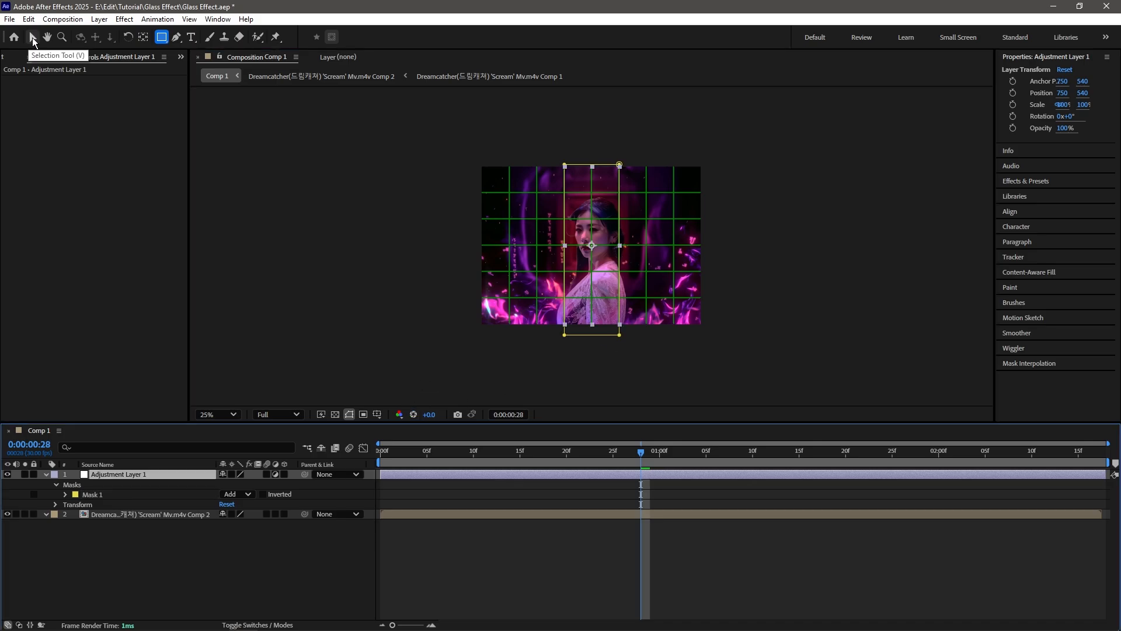
{"action": "left_click", "coordinate": [33, 37]}
{"action": "key", "text": "period"}
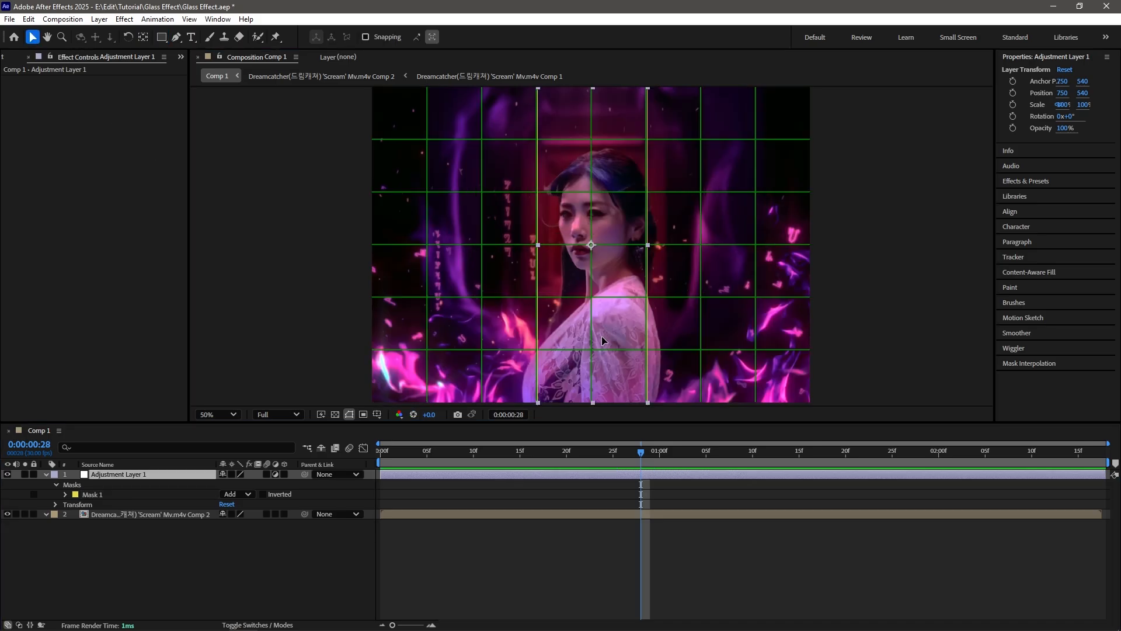
{"action": "scroll", "coordinate": [602, 337], "scroll_direction": "down", "scroll_amount": 2}
{"action": "scroll", "coordinate": [601, 321], "scroll_direction": "up", "scroll_amount": 2}
{"action": "left_click_drag", "start_coordinate": [581, 326], "coordinate": [571, 373]}
{"action": "key", "text": "space"}
{"action": "left_click_drag", "start_coordinate": [620, 175], "coordinate": [630, 328]}
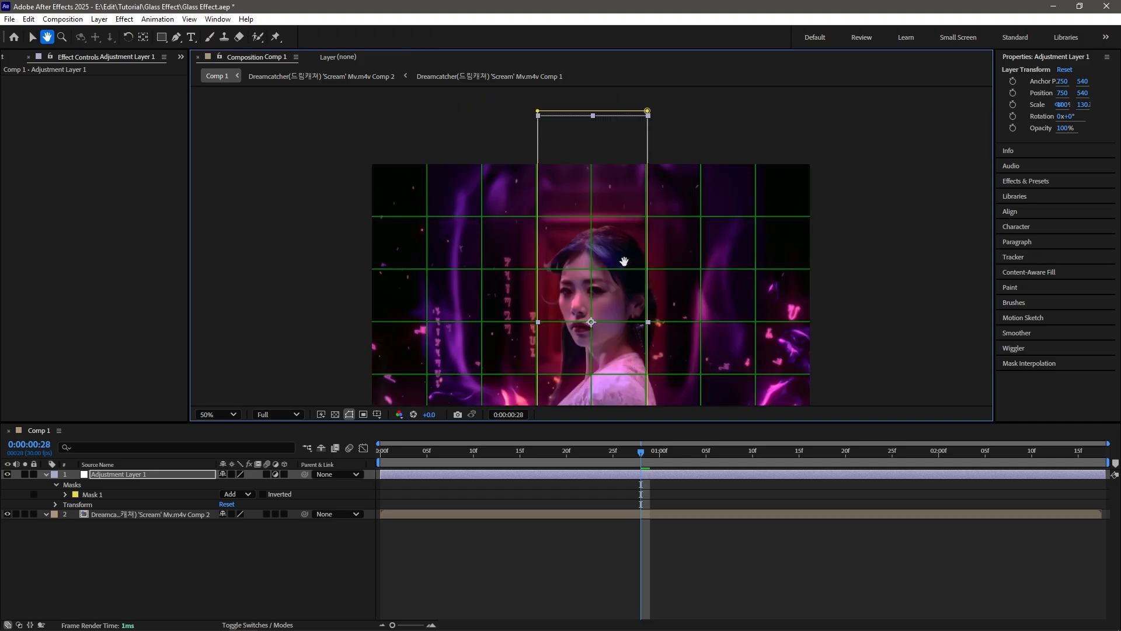
{"action": "key", "text": "comma"}
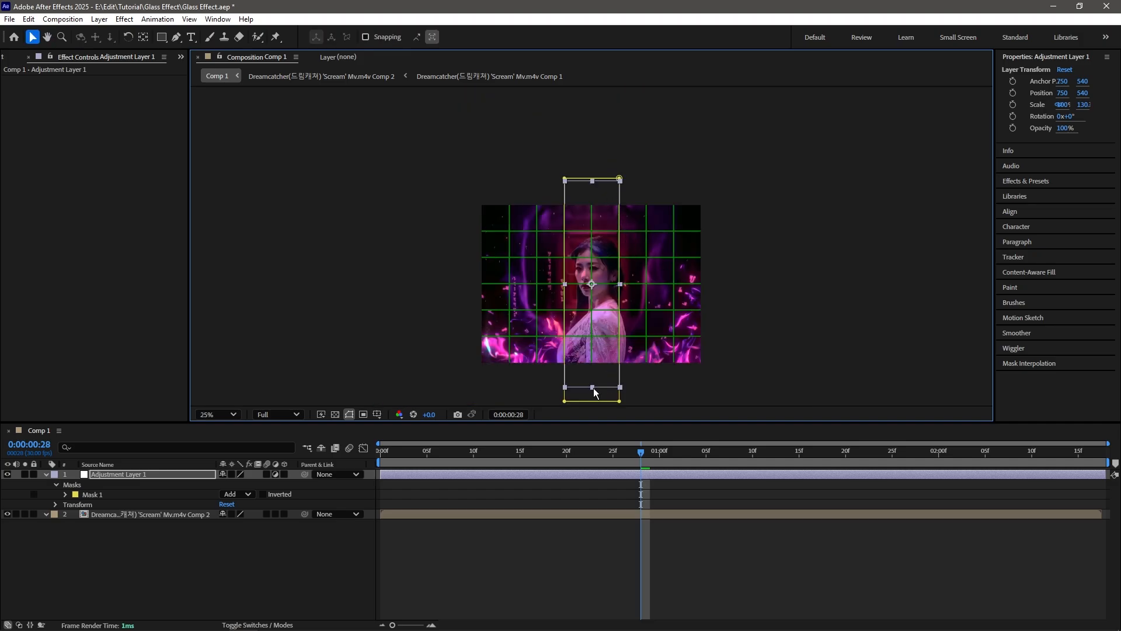
{"action": "left_click_drag", "start_coordinate": [593, 391], "coordinate": [592, 398]}
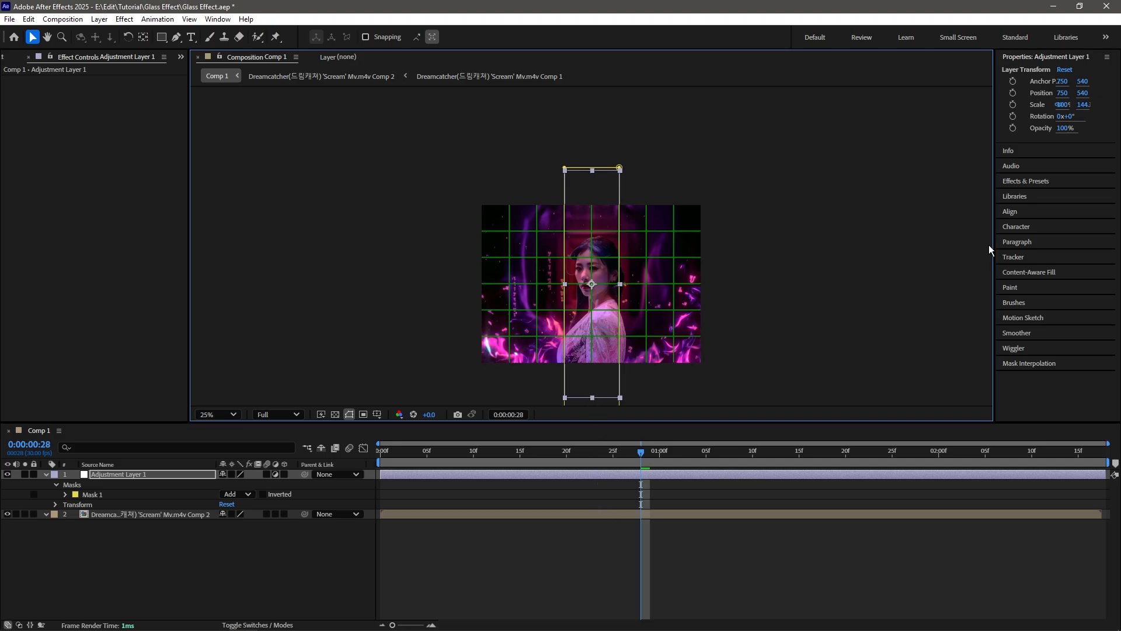
Find the Magnify distort effect and apply it to the adjustment layer
{"action": "left_click", "coordinate": [1030, 176]}
{"action": "left_click", "coordinate": [1032, 116]}
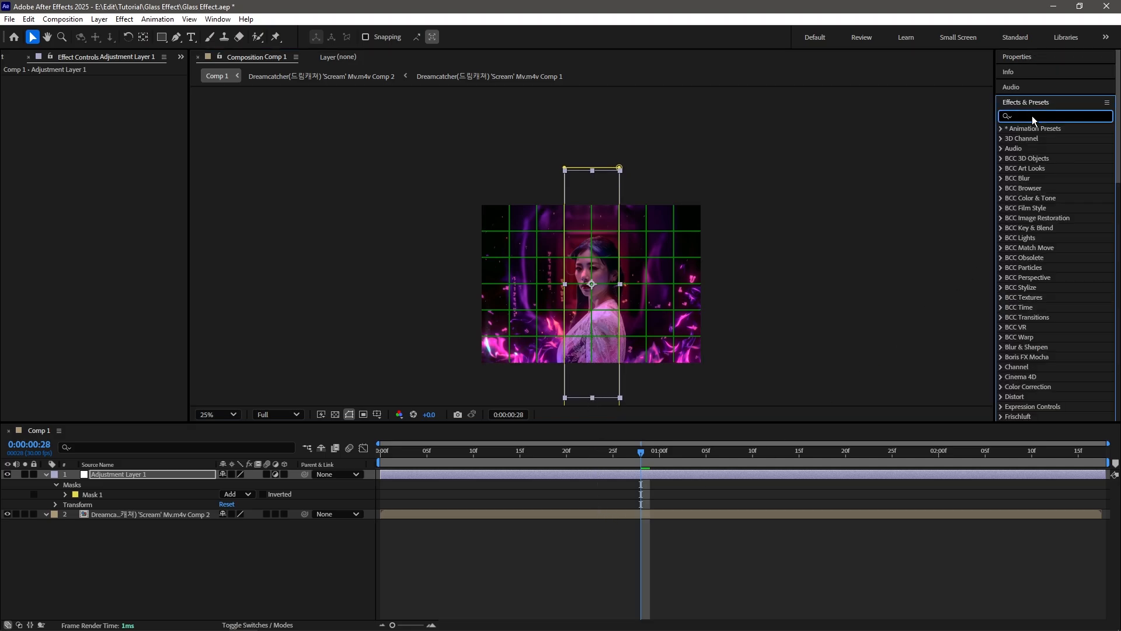
{"action": "type", "text": "magnify"}
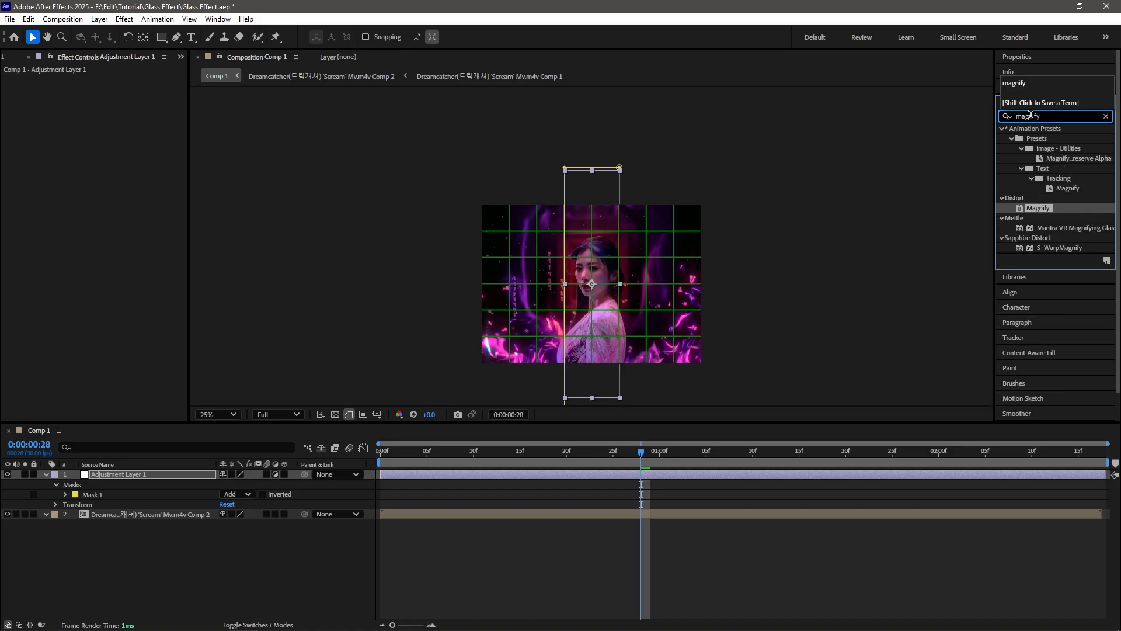
{"action": "left_click_drag", "start_coordinate": [1035, 210], "coordinate": [822, 474]}
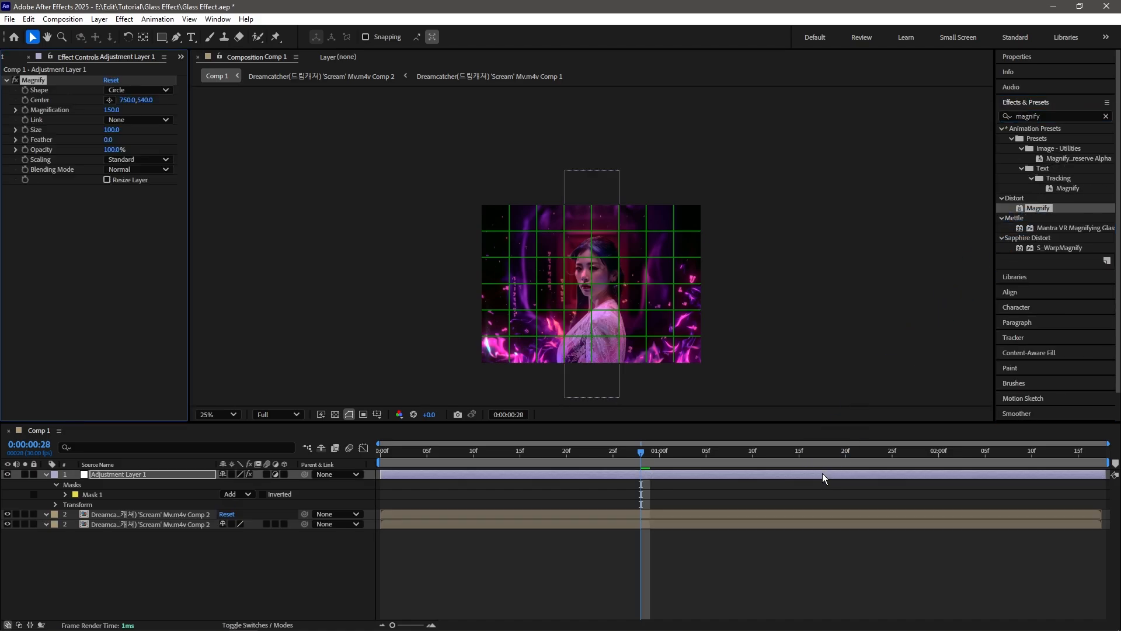
Set the Magnify effect's Size to 1052 and rotate the adjustment layer to 25°
{"action": "left_click_drag", "start_coordinate": [114, 130], "coordinate": [754, 130]}
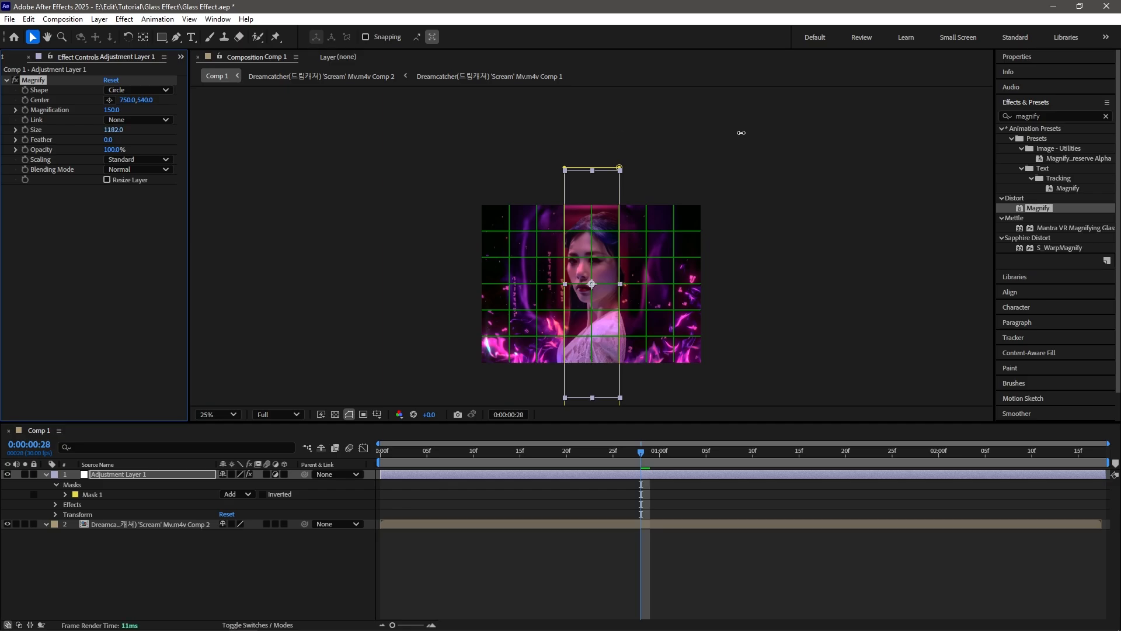
{"action": "mouse_move", "coordinate": [681, 134]}
{"action": "left_mouse_down"}
{"action": "mouse_move", "coordinate": [689, 127]}
{"action": "mouse_move", "coordinate": [663, 128]}
{"action": "left_mouse_up"}
{"action": "key", "text": "r"}
{"action": "left_click_drag", "start_coordinate": [237, 484], "coordinate": [250, 484]}
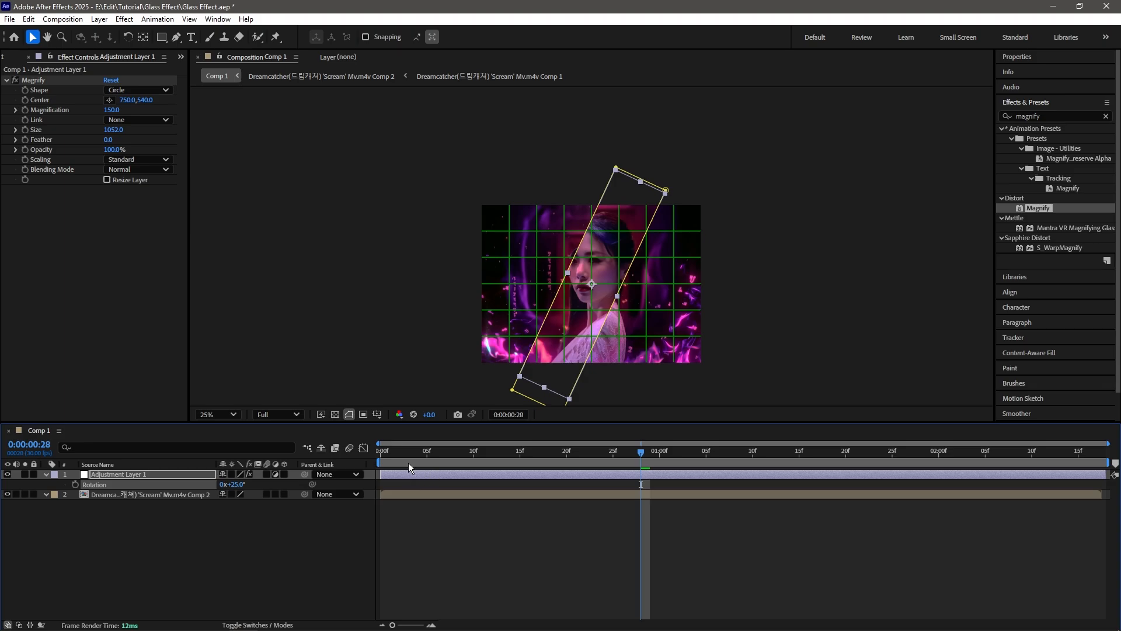
Apply CC Light Sweep to the adjustment layer and set its Direction to 25° to match the layer's rotation
{"action": "left_click", "coordinate": [1045, 116]}
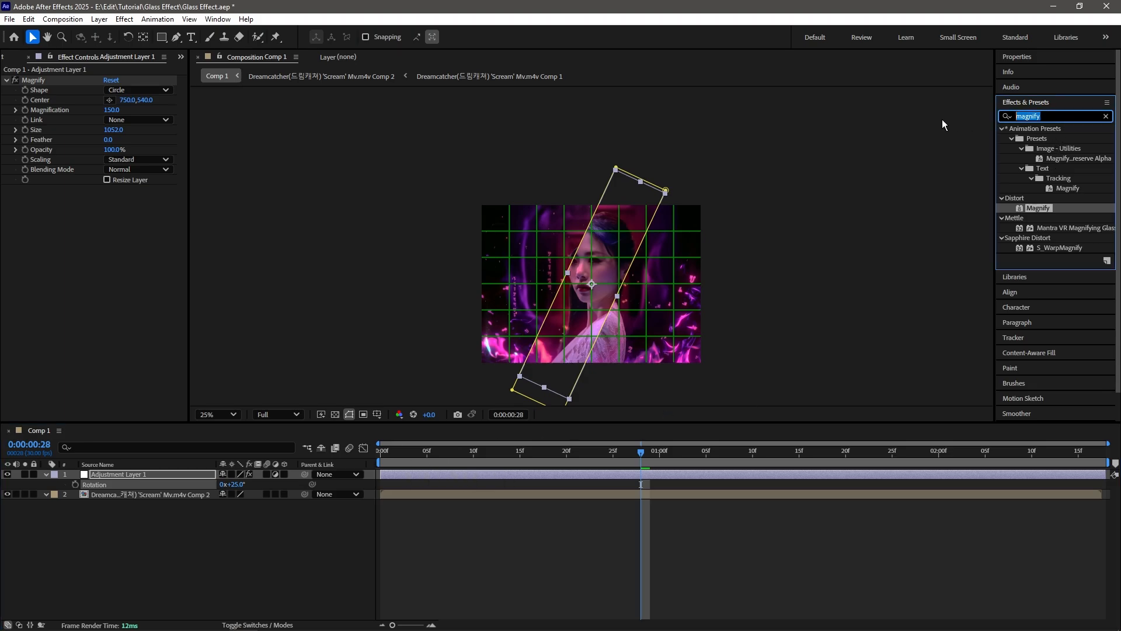
{"action": "type", "text": "cc lig"}
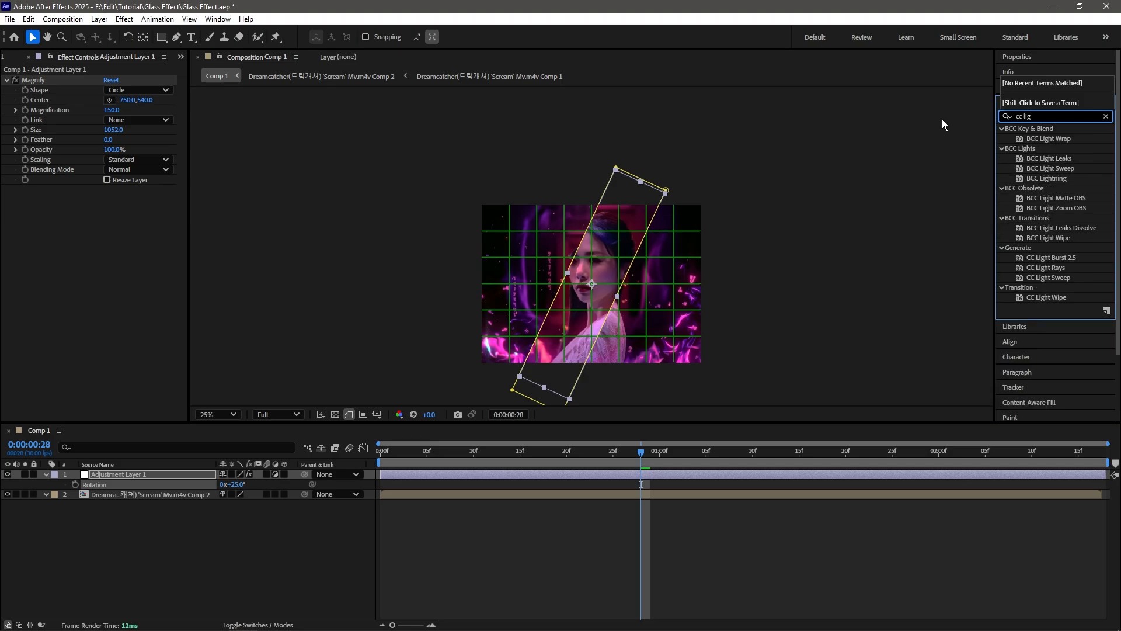
{"action": "type", "text": "ht"}
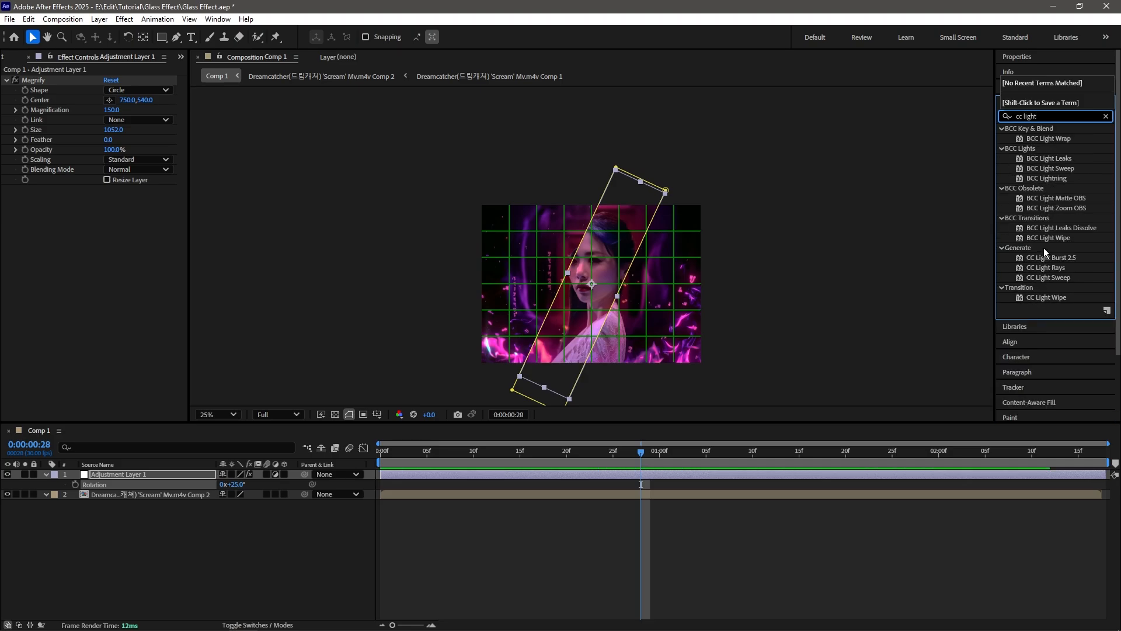
{"action": "left_click_drag", "start_coordinate": [1050, 279], "coordinate": [847, 475]}
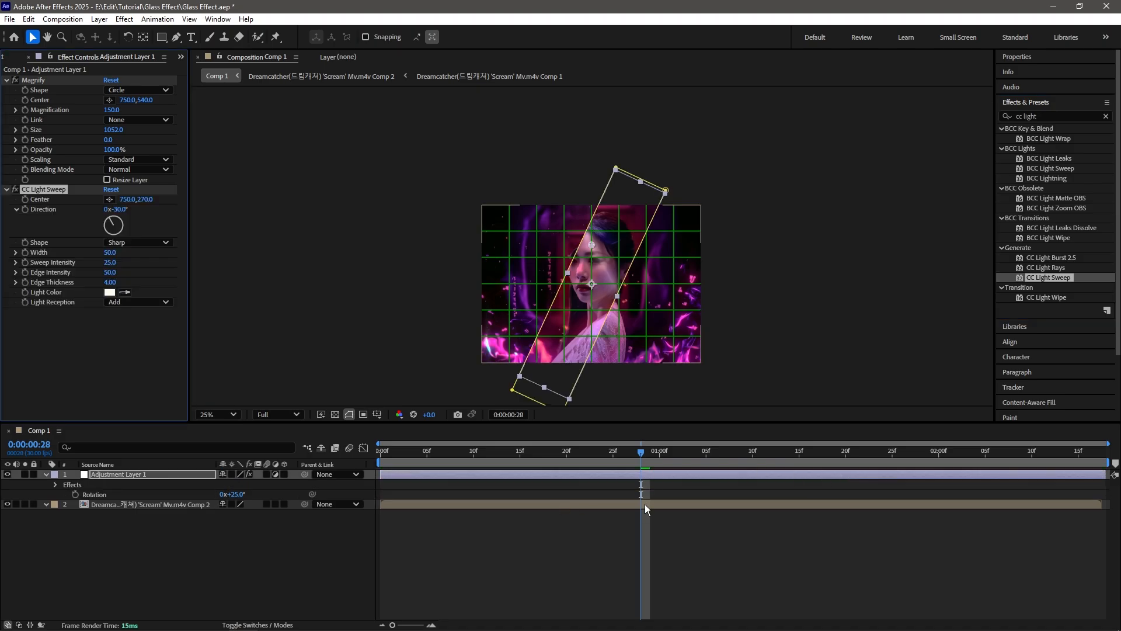
{"action": "left_click", "coordinate": [965, 489]}
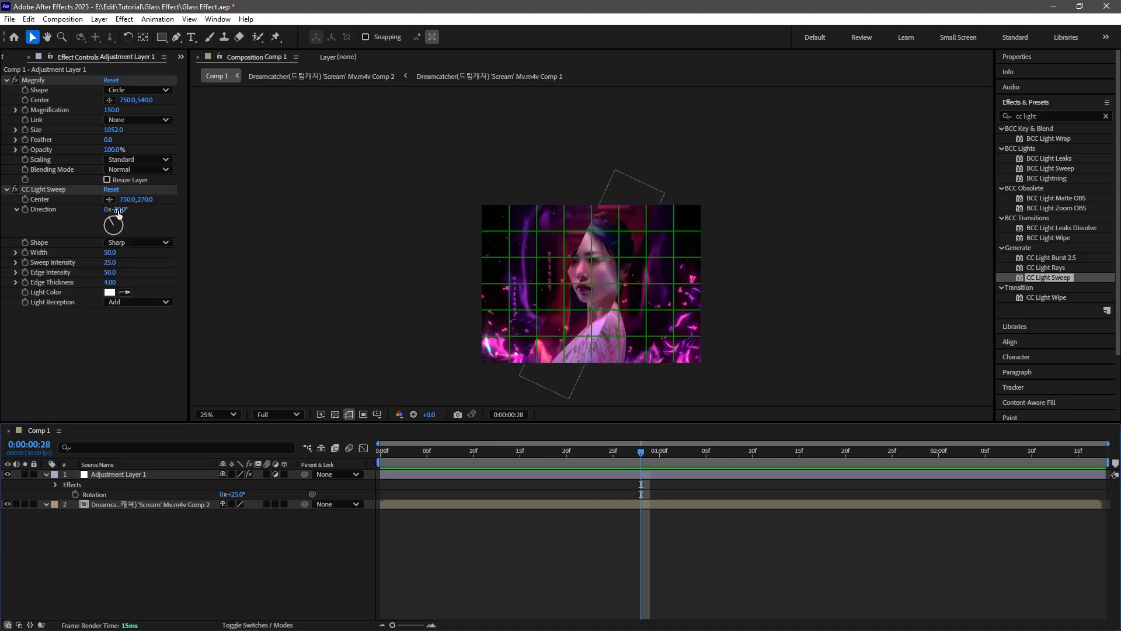
{"action": "left_click_drag", "start_coordinate": [117, 212], "coordinate": [152, 212]}
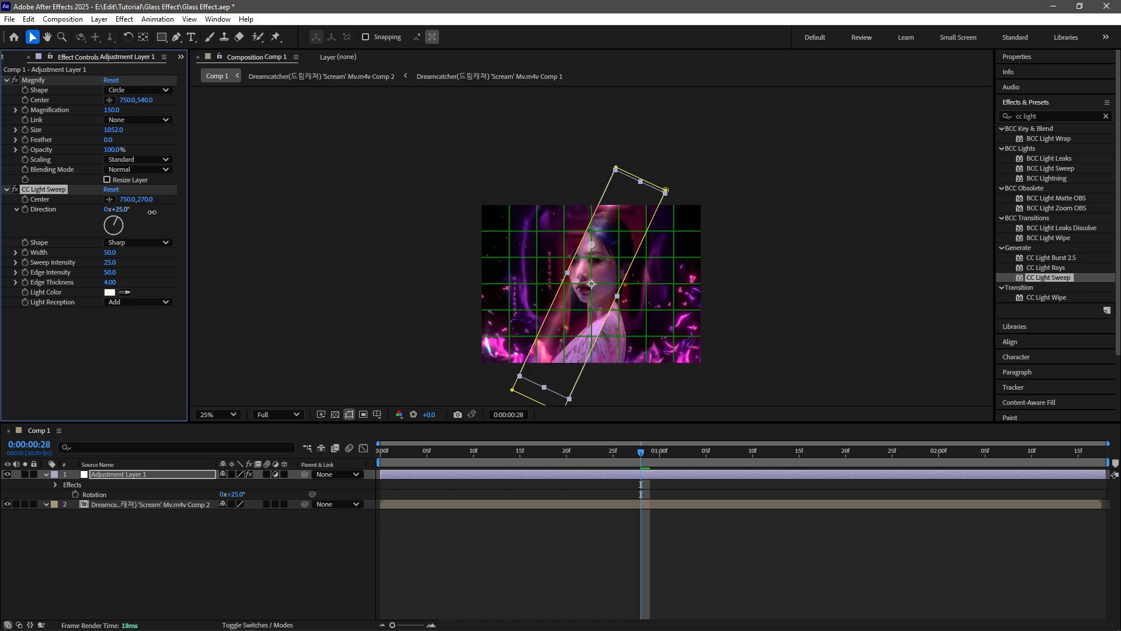
{"action": "left_click", "coordinate": [685, 542]}
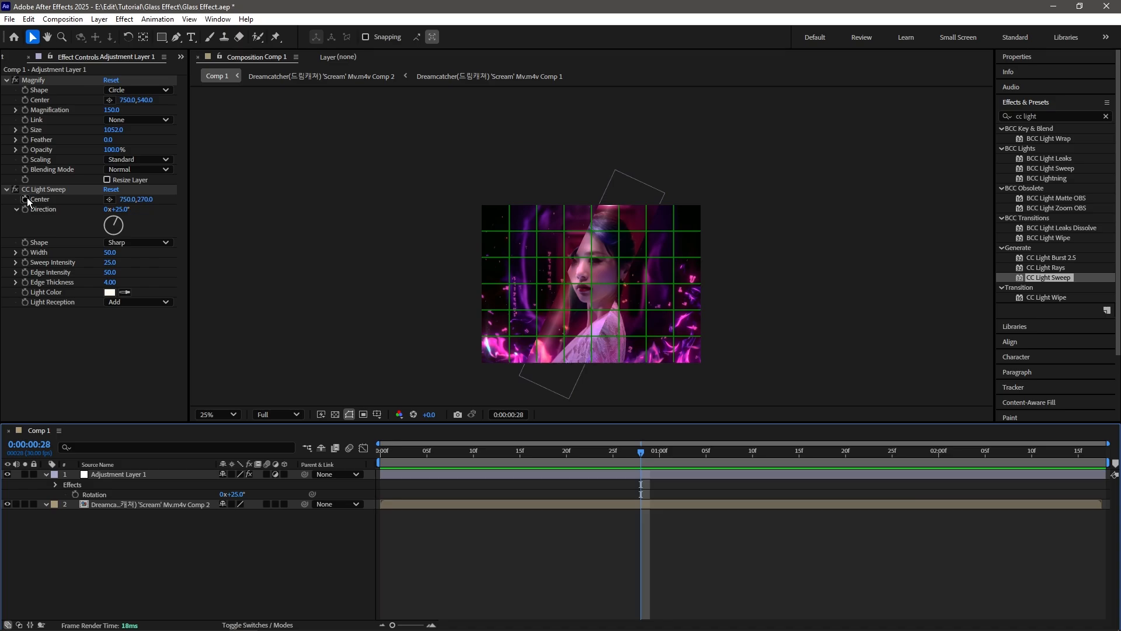
Link the CC Light Sweep Center to the adjustment layer's Position with the expression transform.position
{"action": "left_click", "coordinate": [26, 200], "text": "alt"}
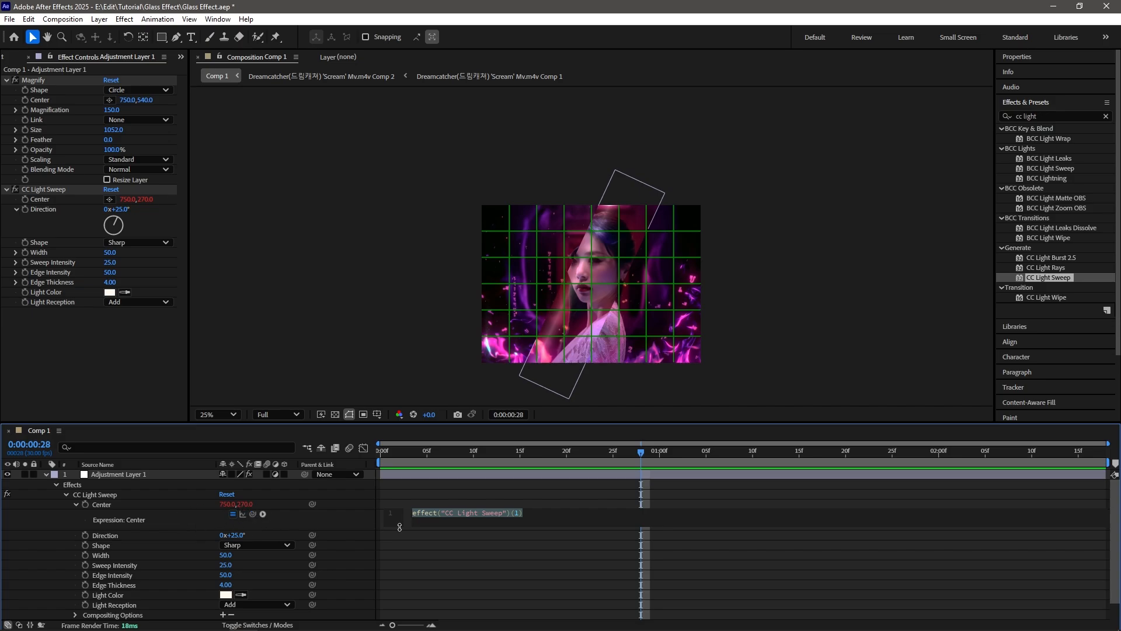
{"action": "scroll", "coordinate": [184, 523], "scroll_direction": "down", "scroll_amount": 2}
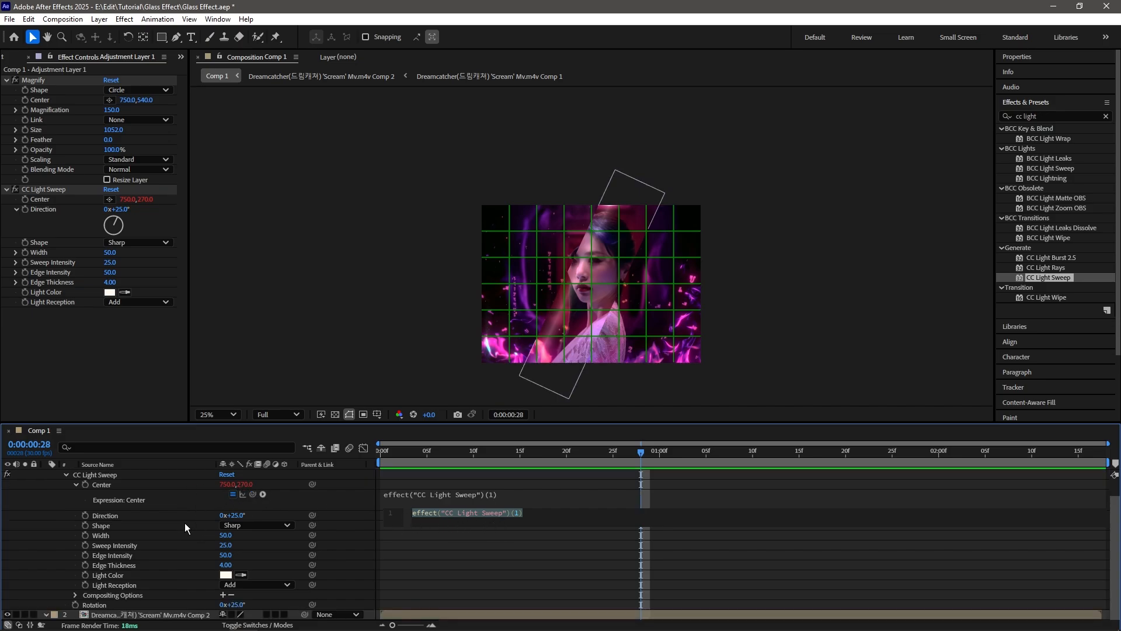
{"action": "scroll", "coordinate": [137, 535], "scroll_direction": "up", "scroll_amount": 2}
{"action": "left_click", "coordinate": [143, 473]}
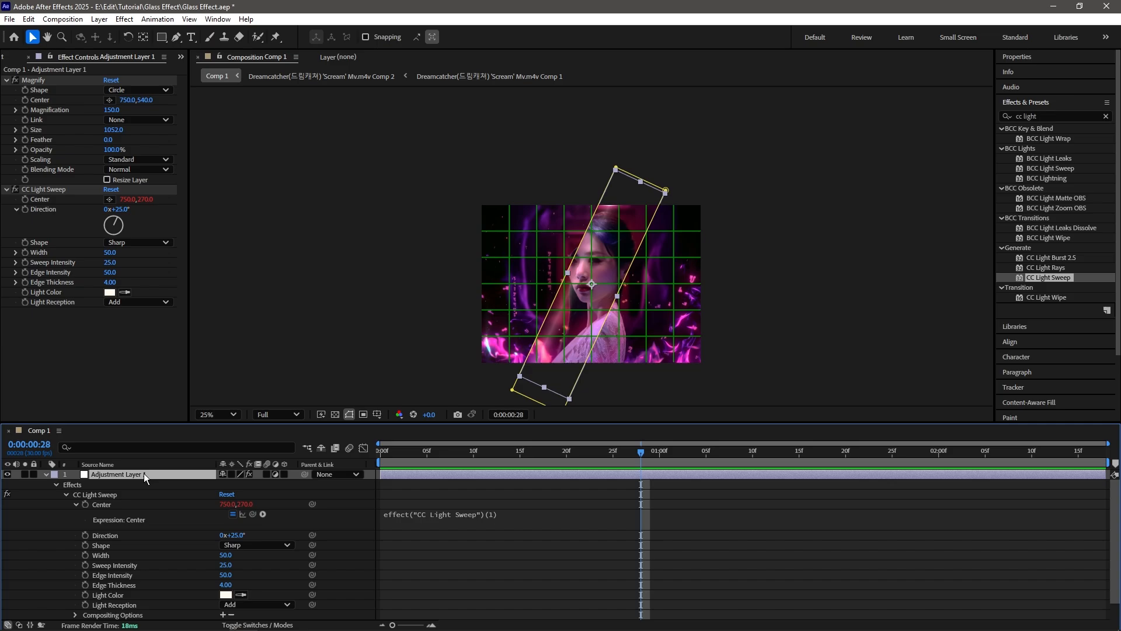
{"action": "scroll", "coordinate": [149, 503], "scroll_direction": "down", "scroll_amount": 3}
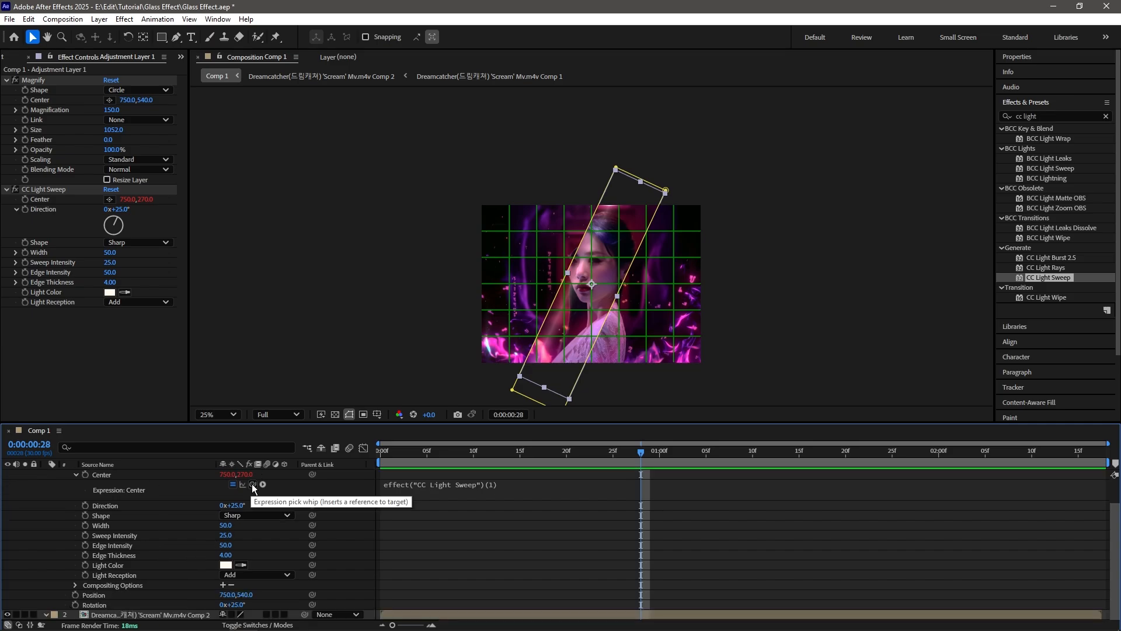
{"action": "left_click_drag", "start_coordinate": [252, 484], "coordinate": [118, 602]}
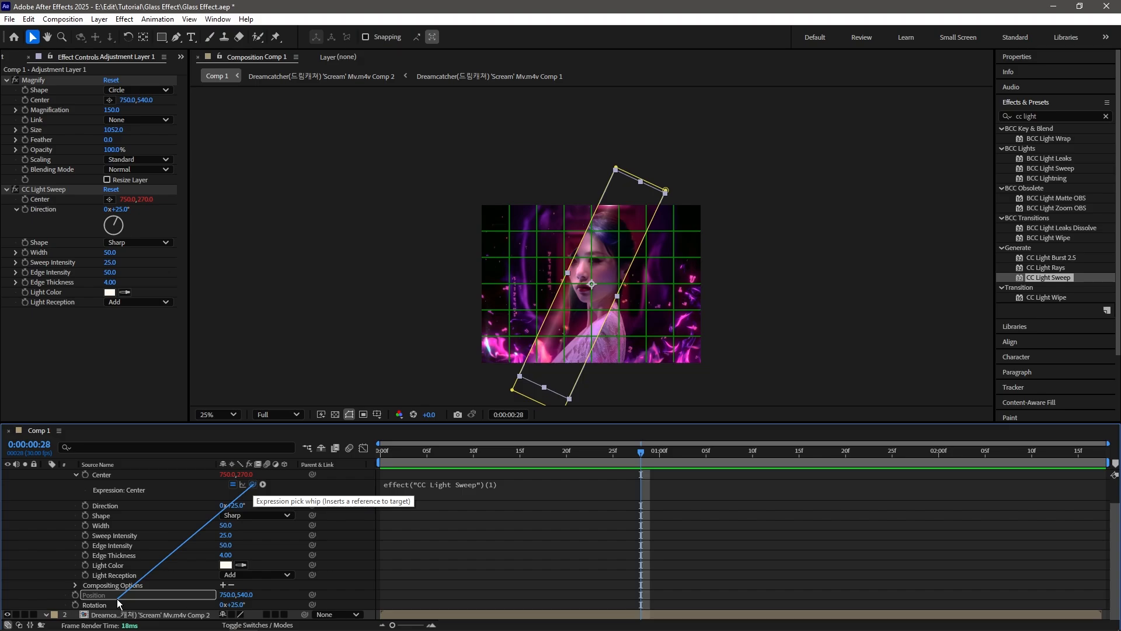
{"action": "left_click_drag", "start_coordinate": [118, 602], "coordinate": [118, 597]}
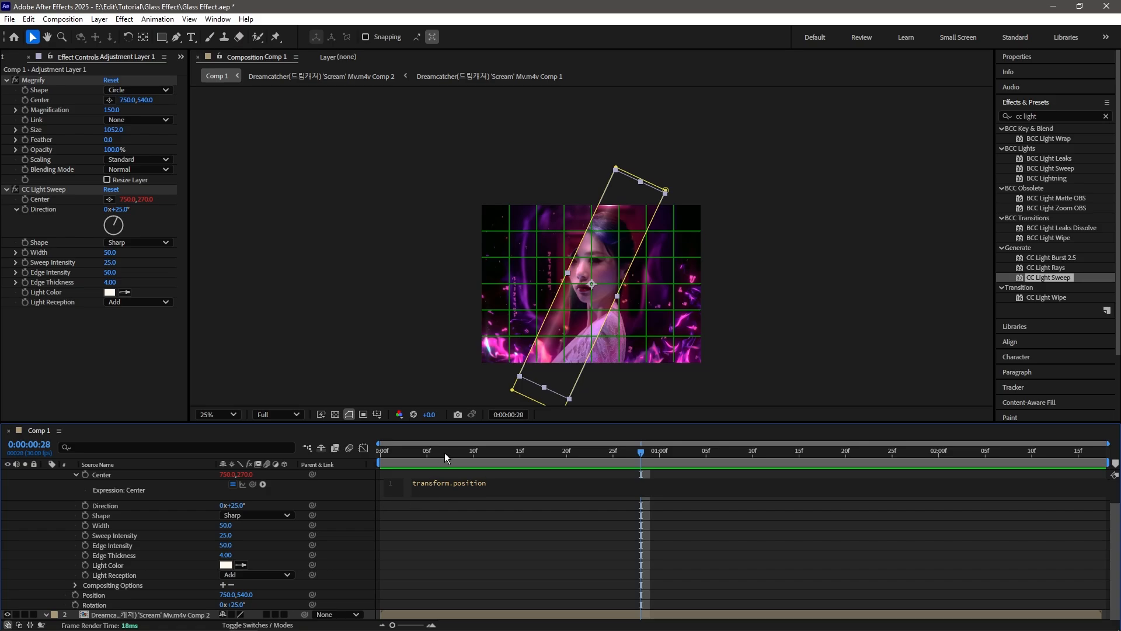
At 0:00:00:00, create a Position keyframe and move the adjustment layer out of the frame to X -465
{"action": "left_click_drag", "start_coordinate": [444, 453], "coordinate": [375, 457]}
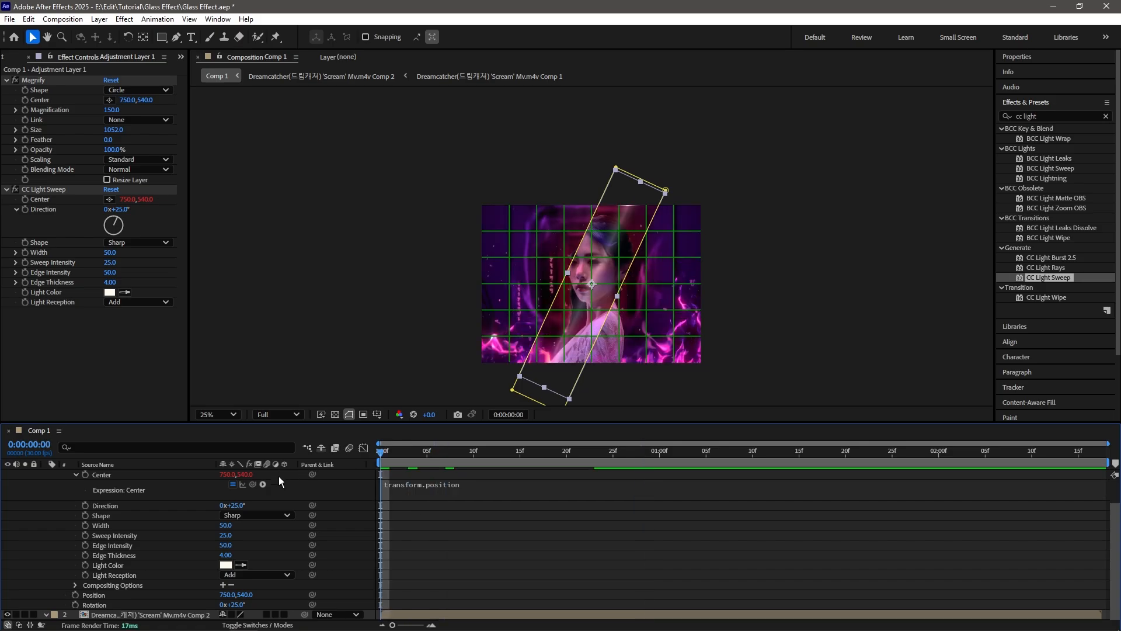
{"action": "left_click", "coordinate": [75, 595]}
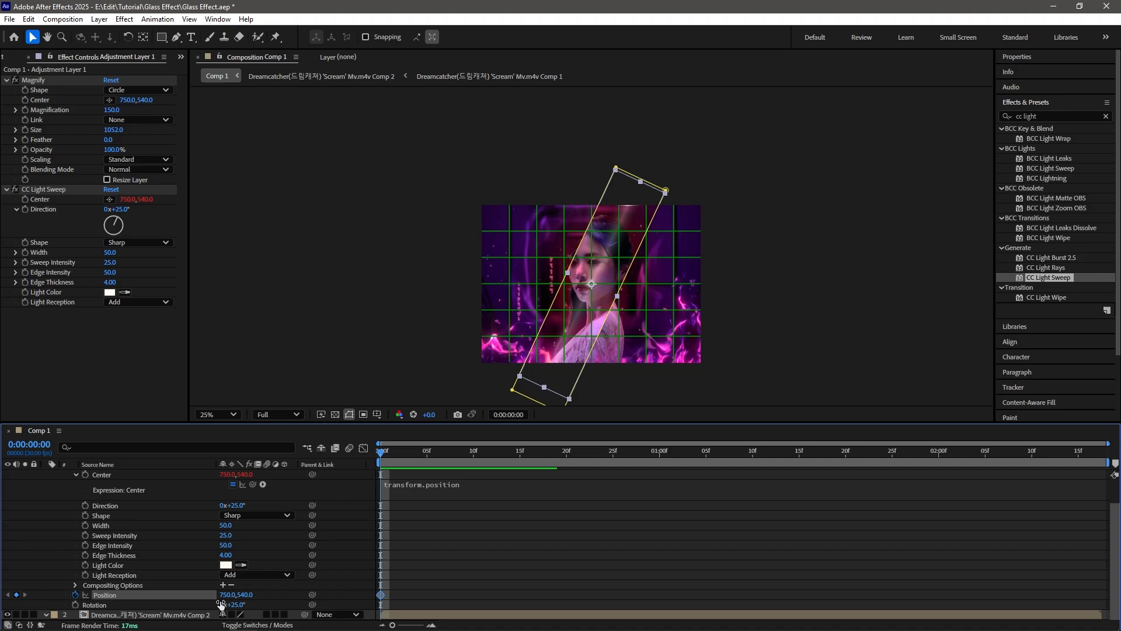
{"action": "left_click_drag", "start_coordinate": [221, 602], "coordinate": [128, 582]}
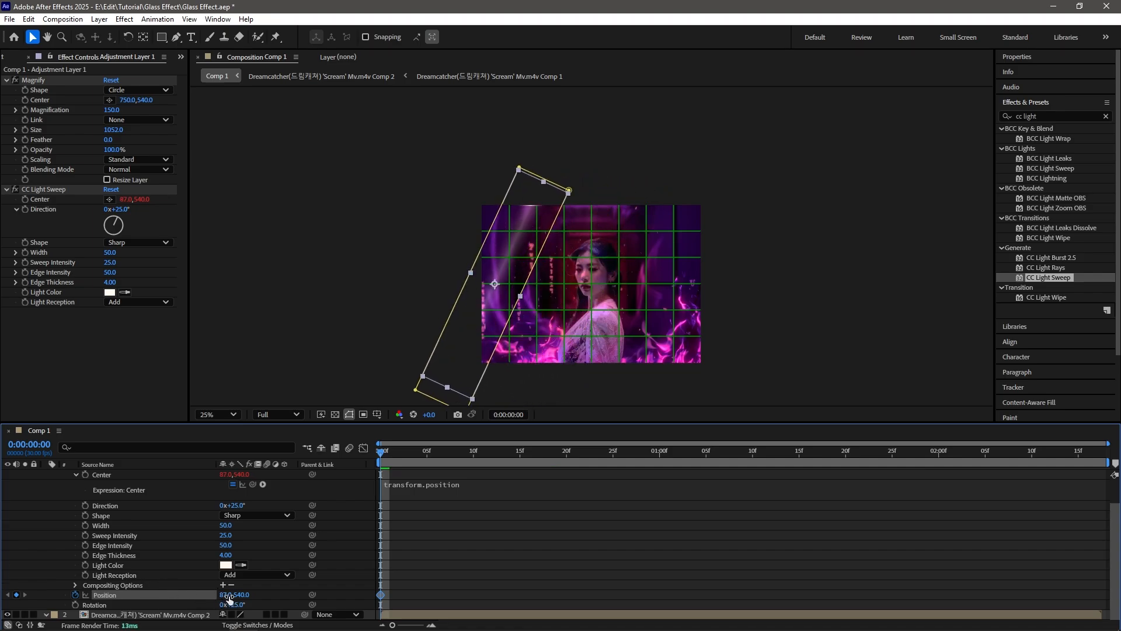
{"action": "left_click_drag", "start_coordinate": [229, 599], "coordinate": [117, 593]}
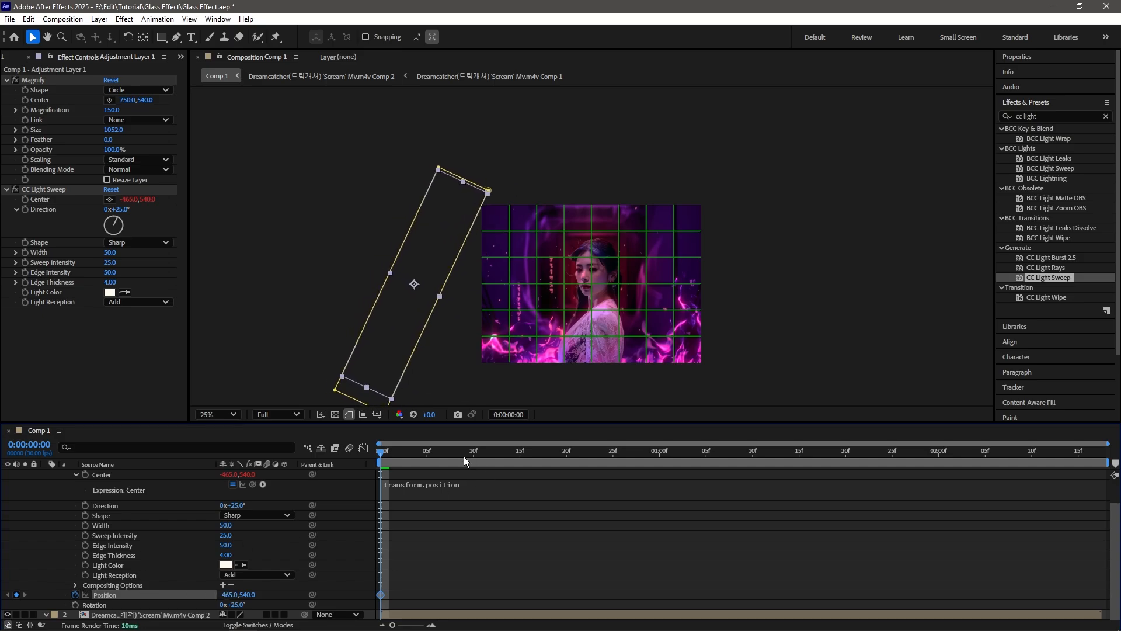
Set the adjustment layer's Position X to 2006 past the opposite side of the frame and move that keyframe to the composition's end
{"action": "key", "text": "space"}
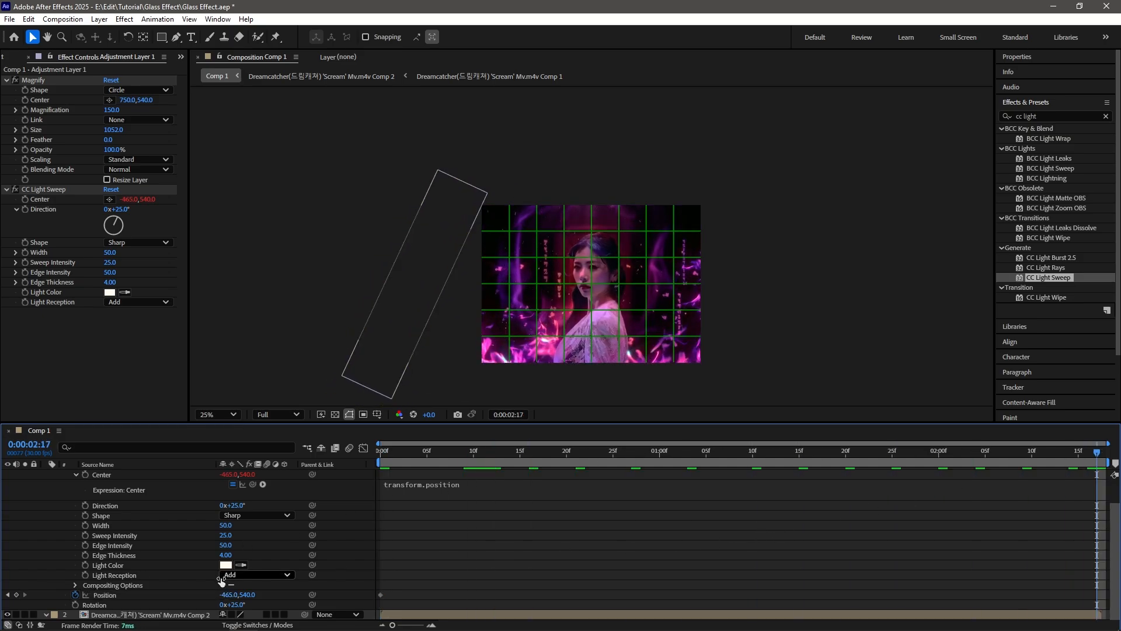
{"action": "left_click_drag", "start_coordinate": [227, 596], "coordinate": [540, 595]}
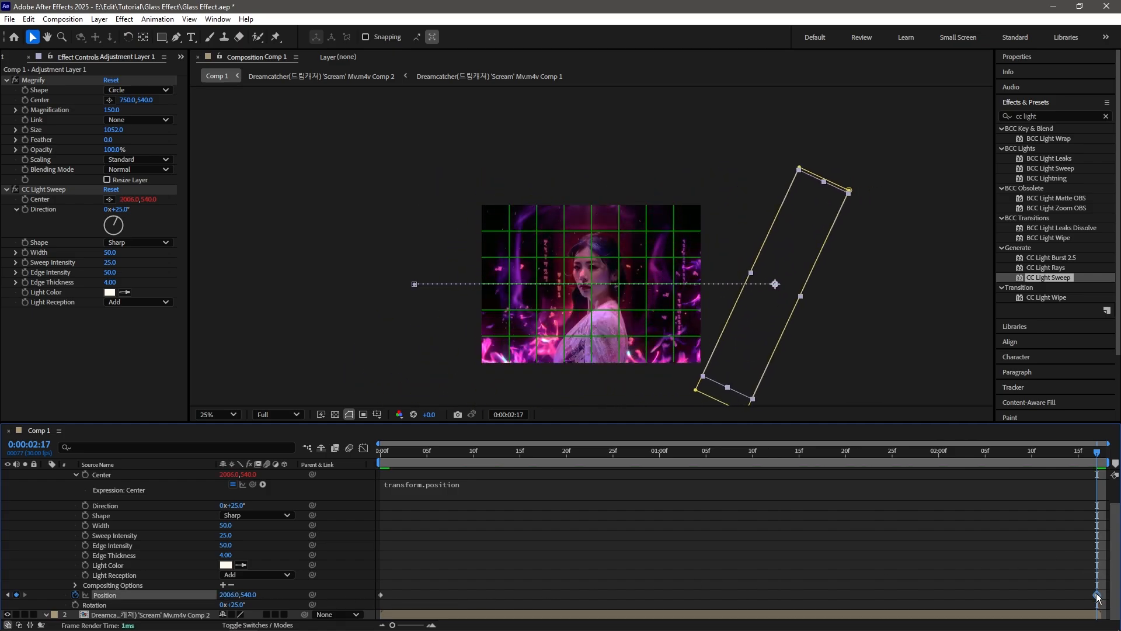
{"action": "left_click_drag", "start_coordinate": [1097, 596], "coordinate": [1107, 597]}
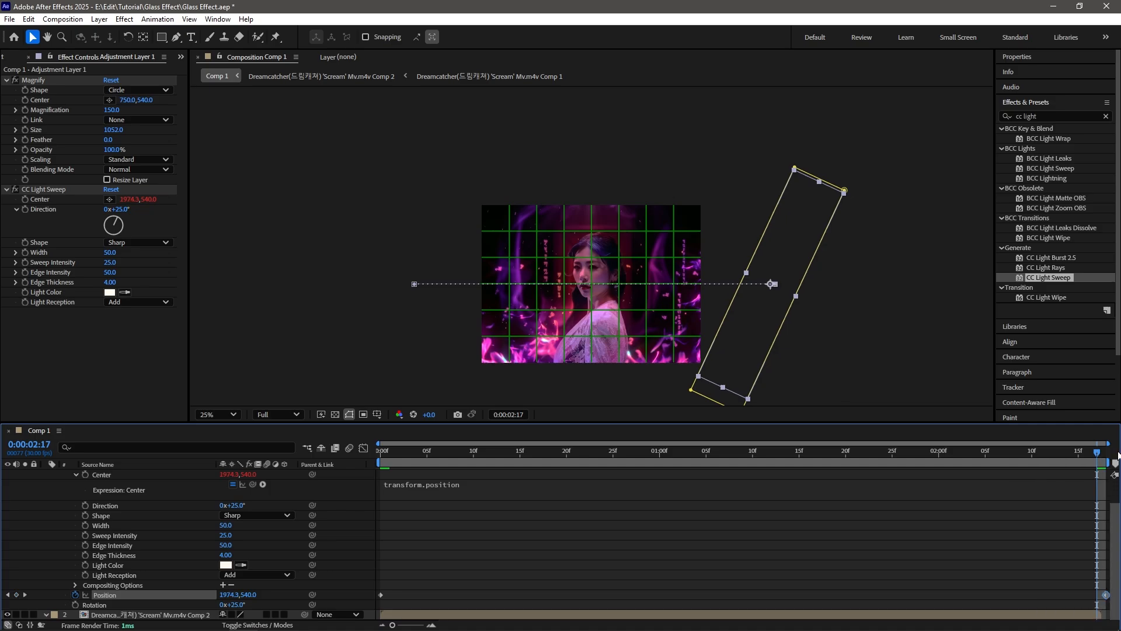
Apply Easy Ease to both Position keyframes and preview the strip crossing the frame from the start
{"action": "left_click_drag", "start_coordinate": [378, 579], "coordinate": [1111, 601]}
{"action": "right_click", "coordinate": [1107, 594]}
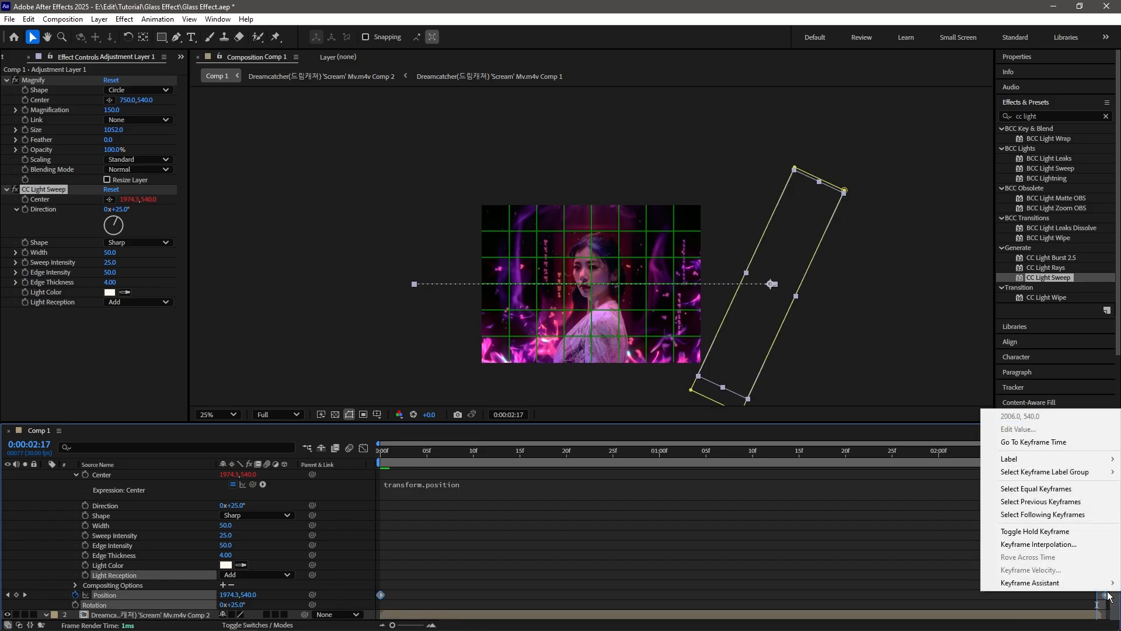
{"action": "mouse_move", "coordinate": [1051, 582]}
{"action": "left_click", "coordinate": [817, 493]}
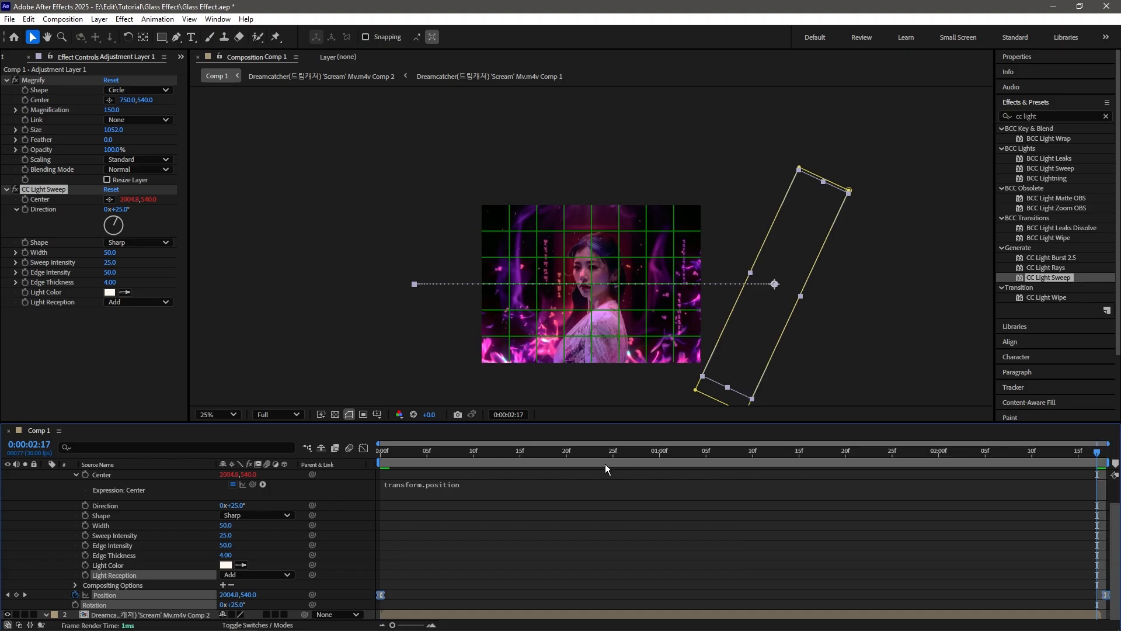
{"action": "key", "text": "Home"}
{"action": "key", "text": "space"}
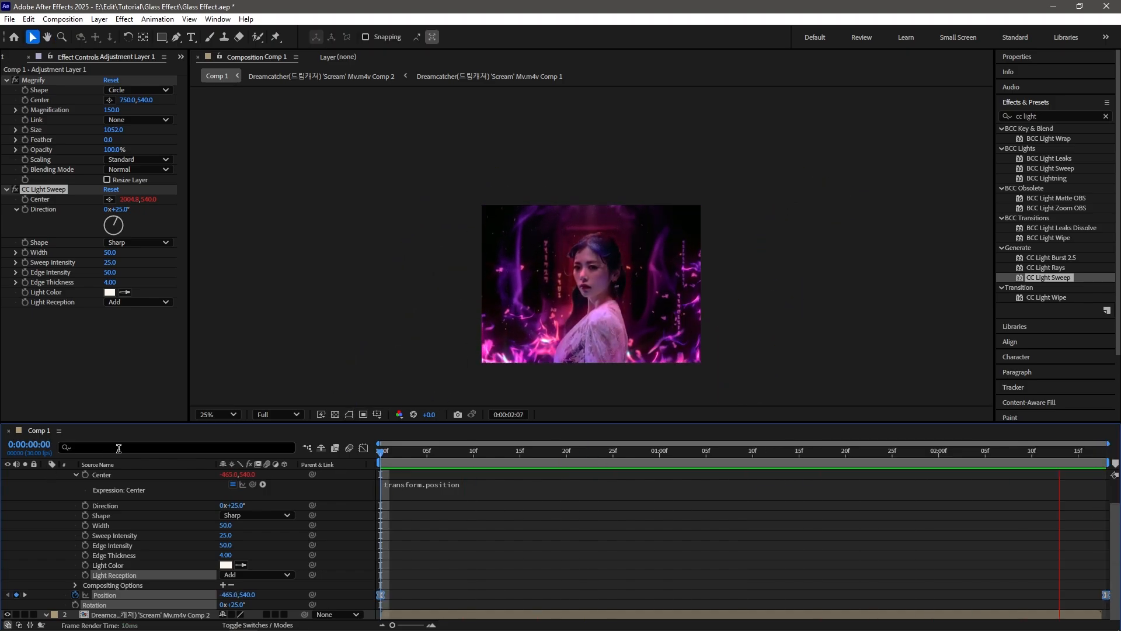
{"action": "left_click", "coordinate": [717, 452]}
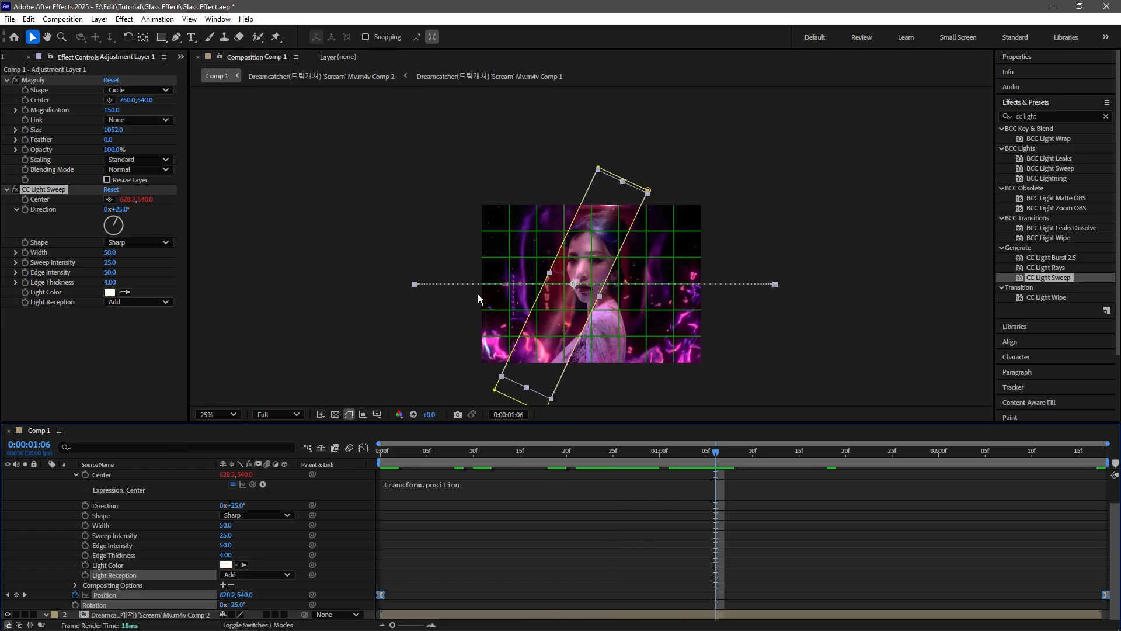
{"action": "scroll", "coordinate": [643, 562], "scroll_direction": "up", "scroll_amount": 1}
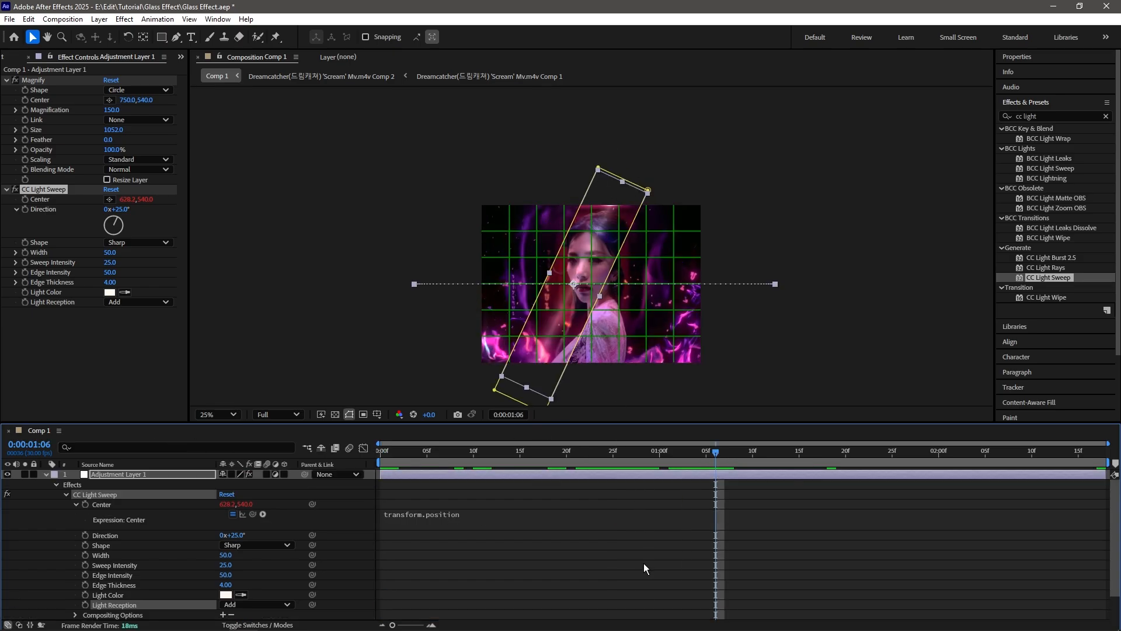
Collapse the adjustment layer's properties, return to 0:00:00:00 and duplicate the layer
{"action": "left_click", "coordinate": [647, 542]}
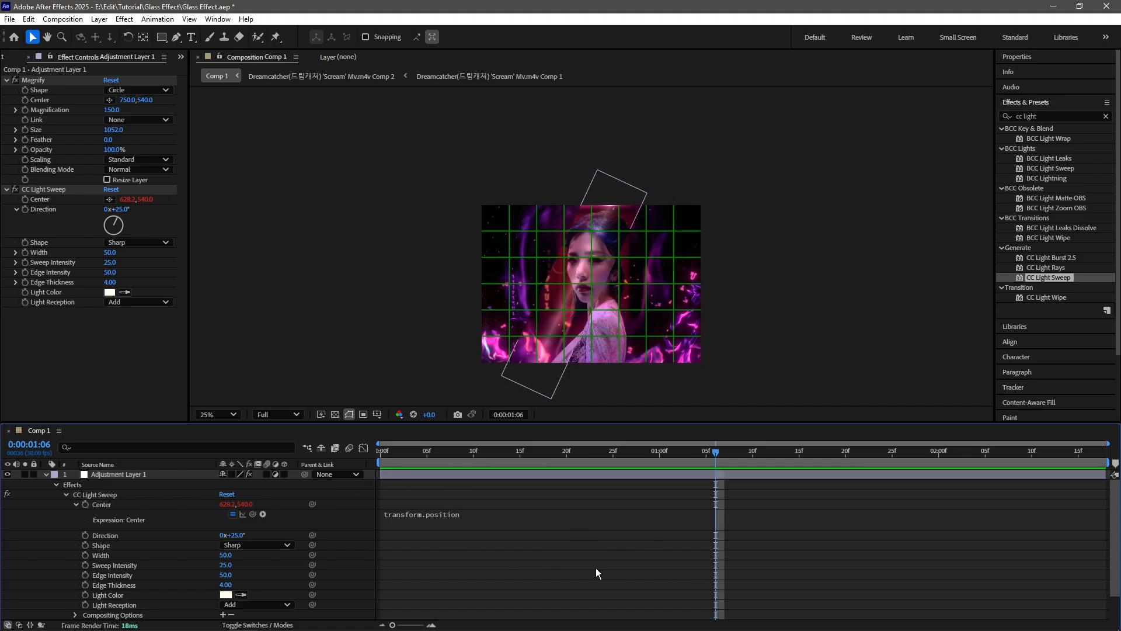
{"action": "key", "text": "e"}
{"action": "key", "text": "e"}
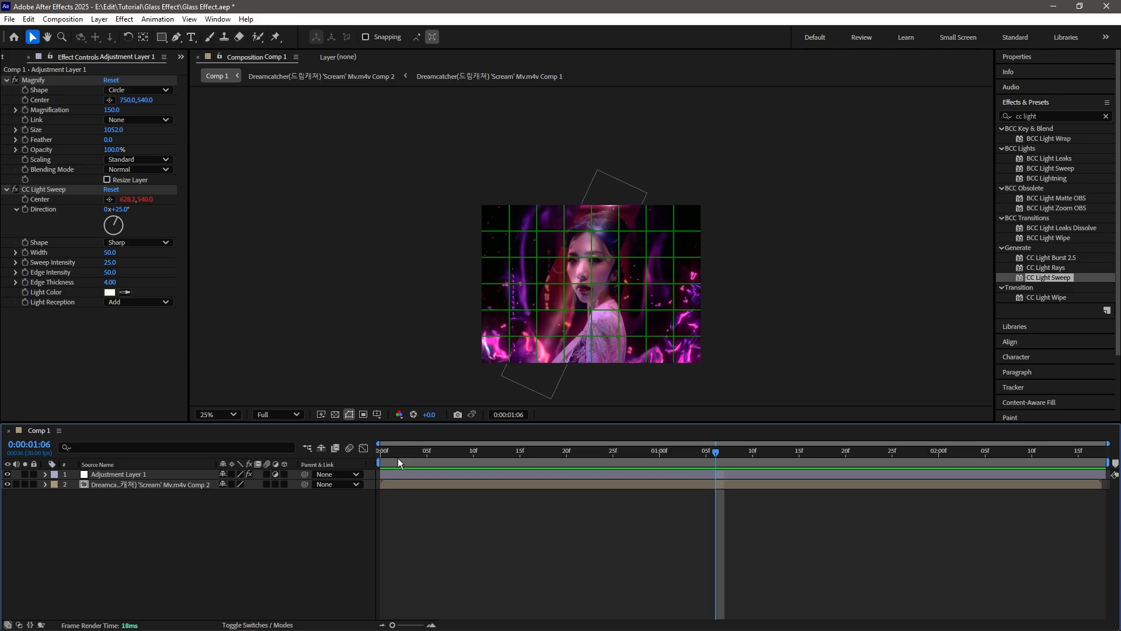
{"action": "left_click_drag", "start_coordinate": [390, 457], "coordinate": [222, 472]}
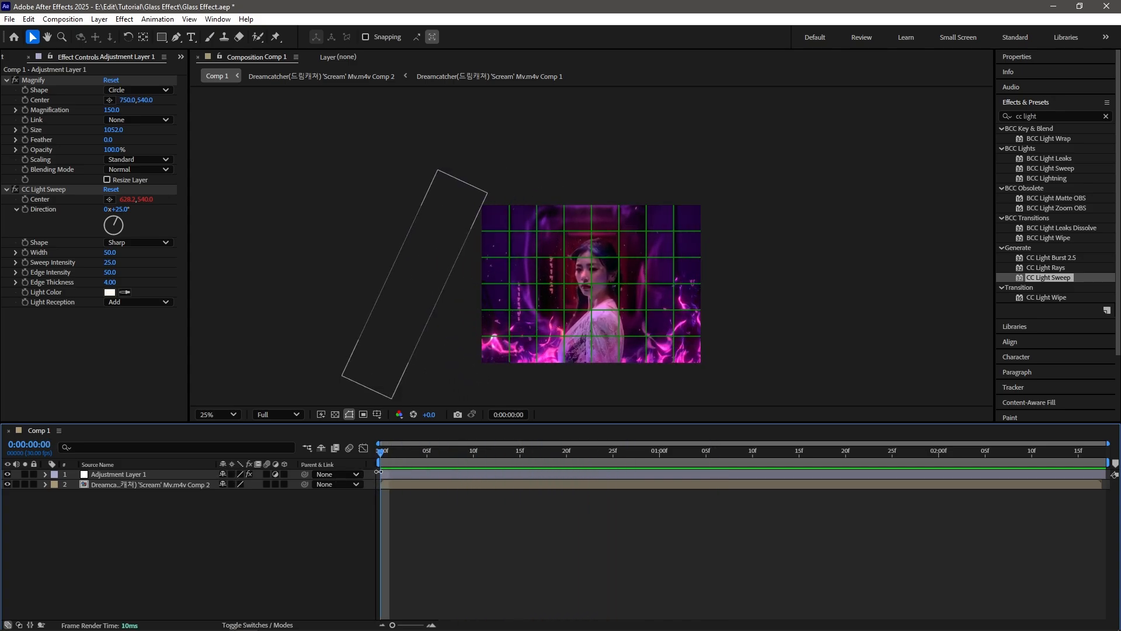
{"action": "left_click", "coordinate": [389, 474]}
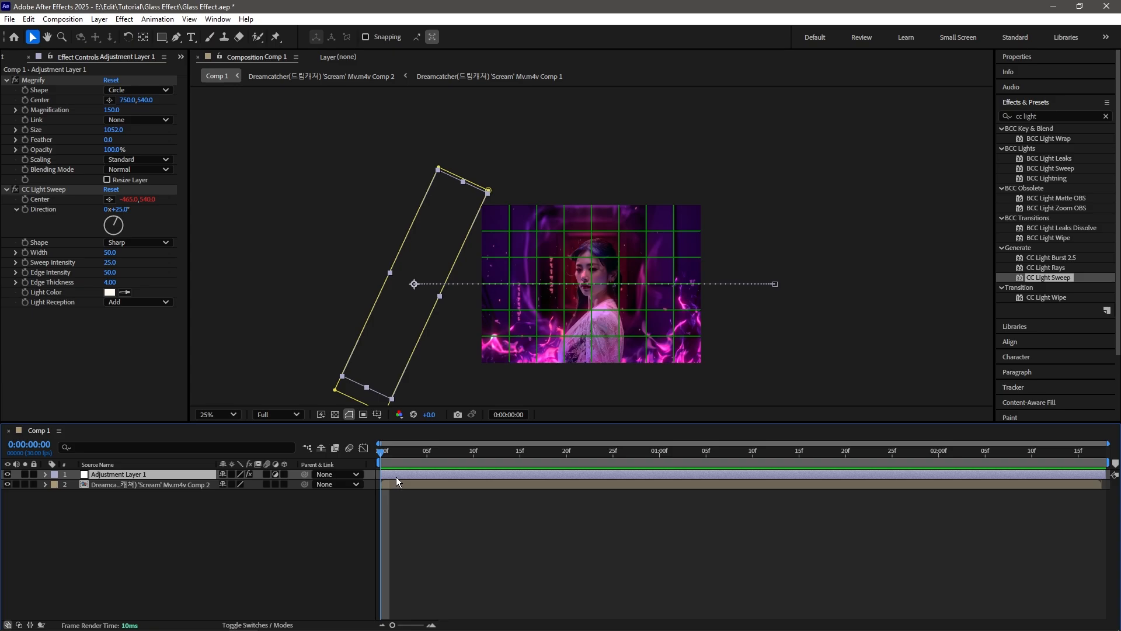
{"action": "key", "text": "ctrl+d"}
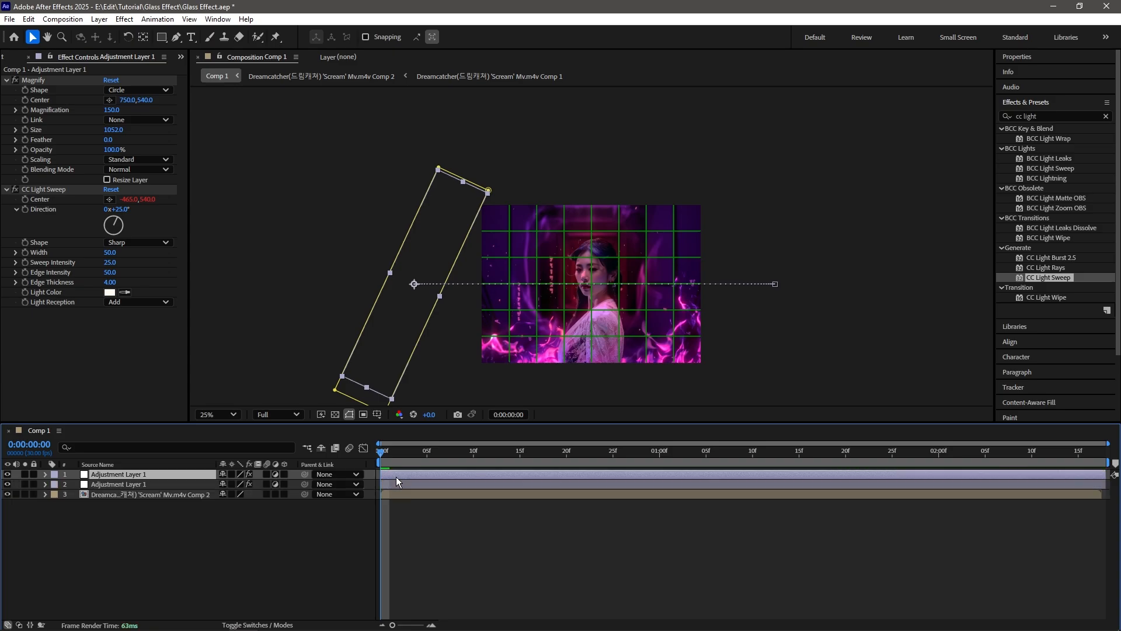
Delete the Magnify and CC Light Sweep effects from the upper adjustment layer copy
{"action": "key", "text": "e"}
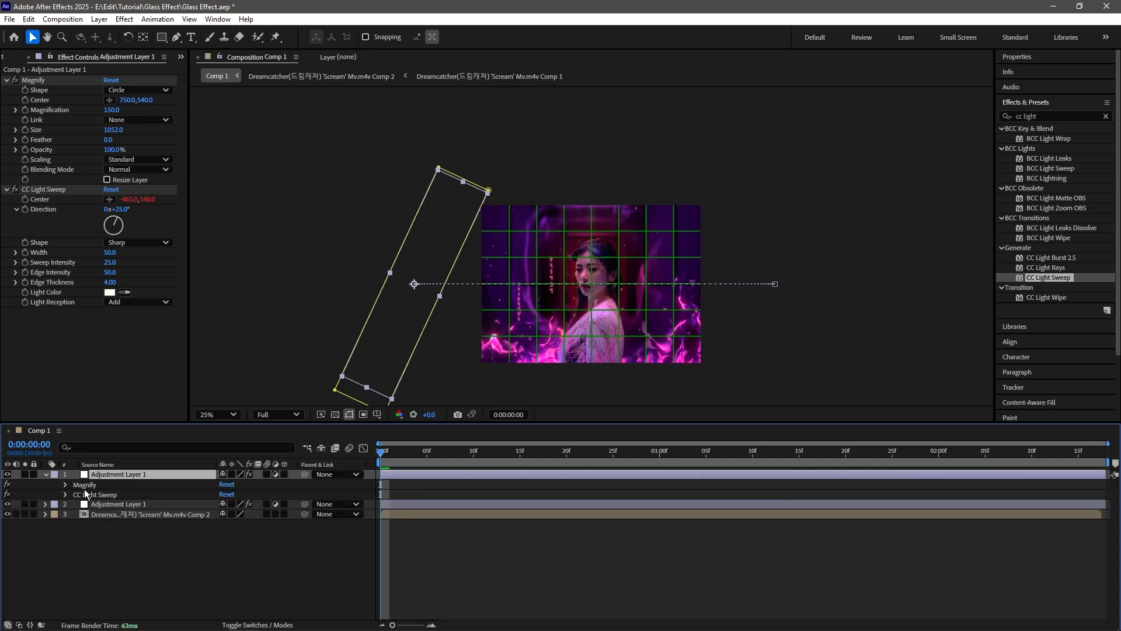
{"action": "left_click", "coordinate": [92, 486]}
{"action": "left_click", "coordinate": [98, 495], "text": "shift"}
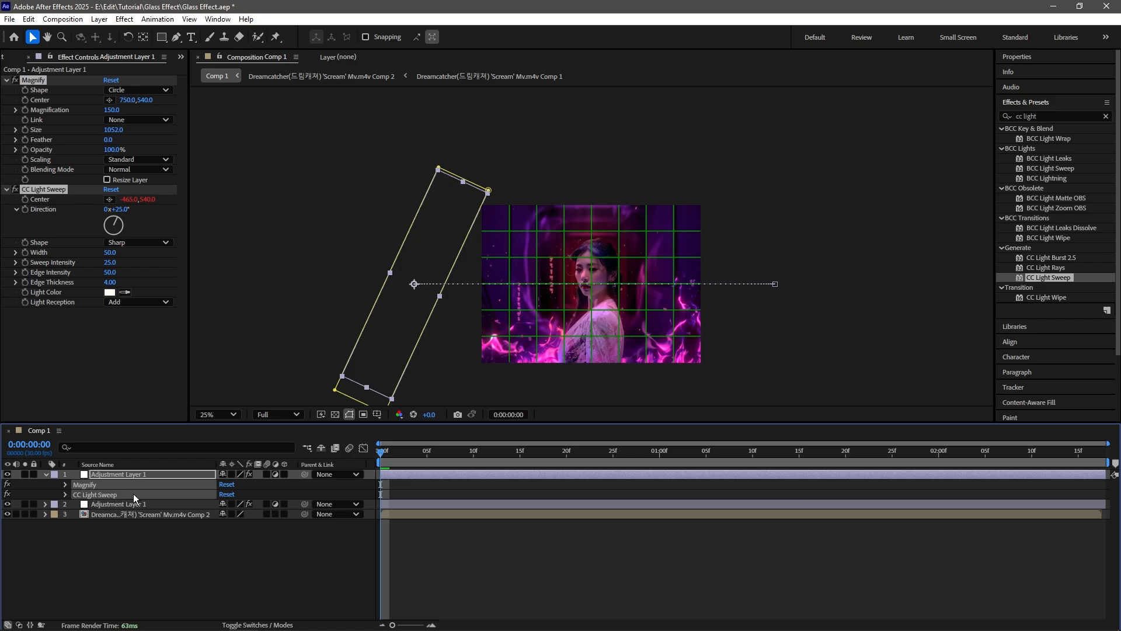
{"action": "key", "text": "Delete"}
{"action": "left_click", "coordinate": [430, 518]}
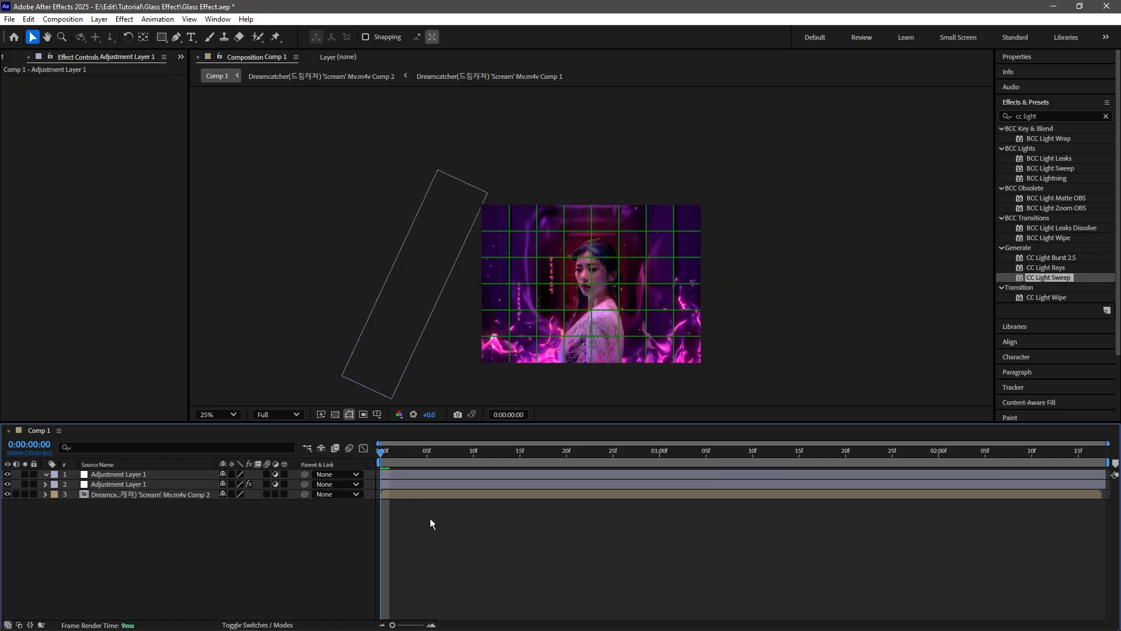
Apply the Fill effect to the upper adjustment layer and set its Color to black (000000)
{"action": "left_click", "coordinate": [654, 374]}
{"action": "left_click", "coordinate": [528, 473]}
{"action": "left_click", "coordinate": [1041, 117]}
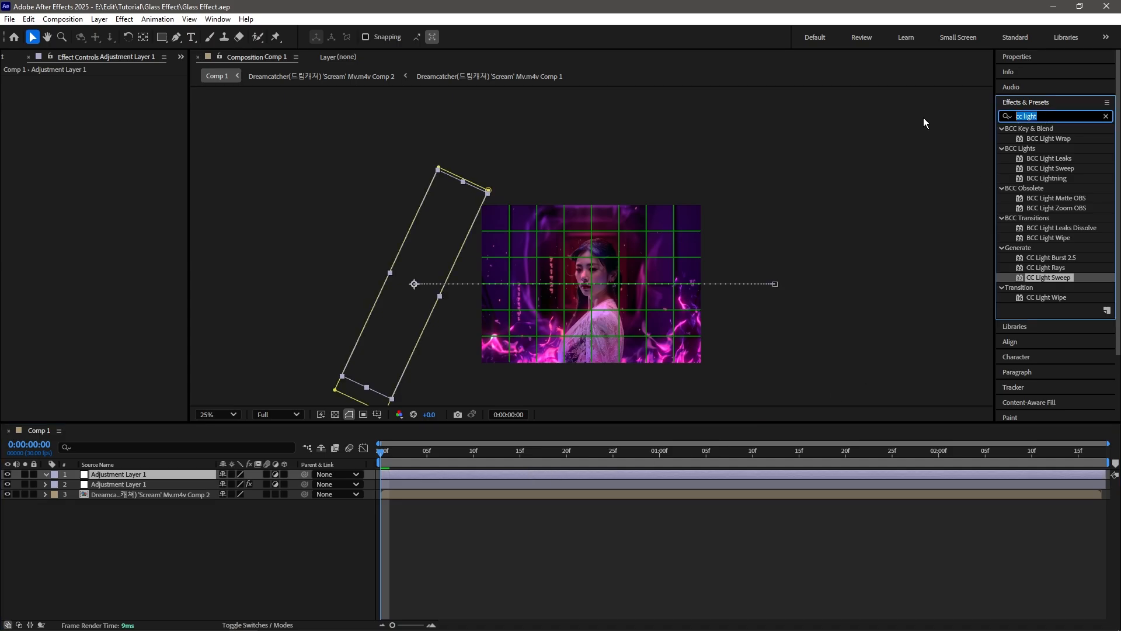
{"action": "type", "text": "fill"}
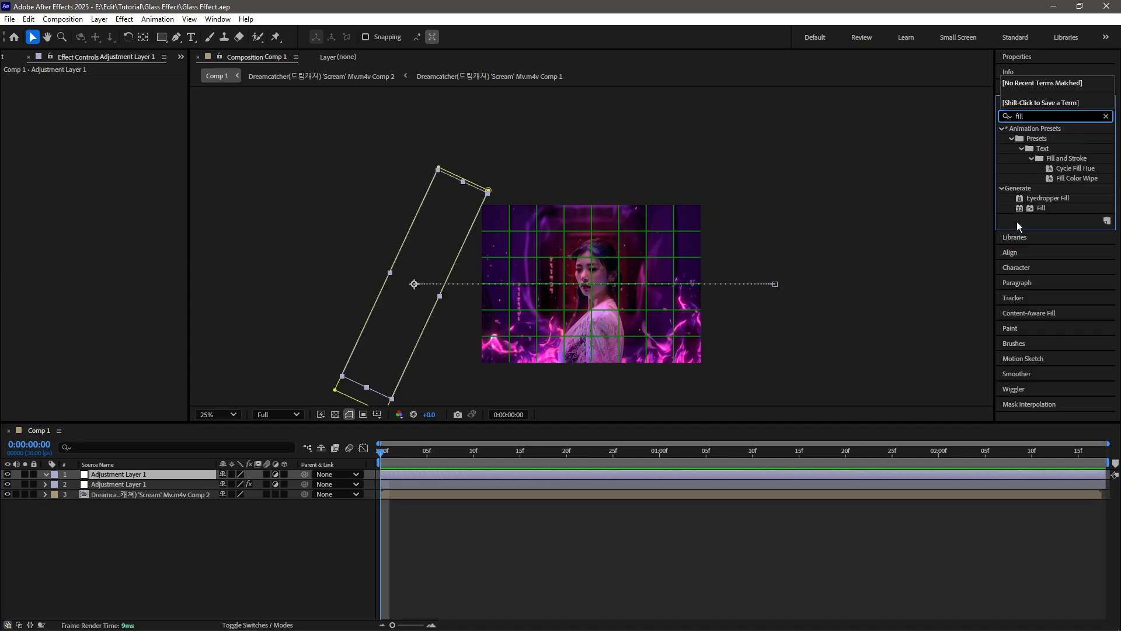
{"action": "left_click_drag", "start_coordinate": [1029, 209], "coordinate": [707, 474]}
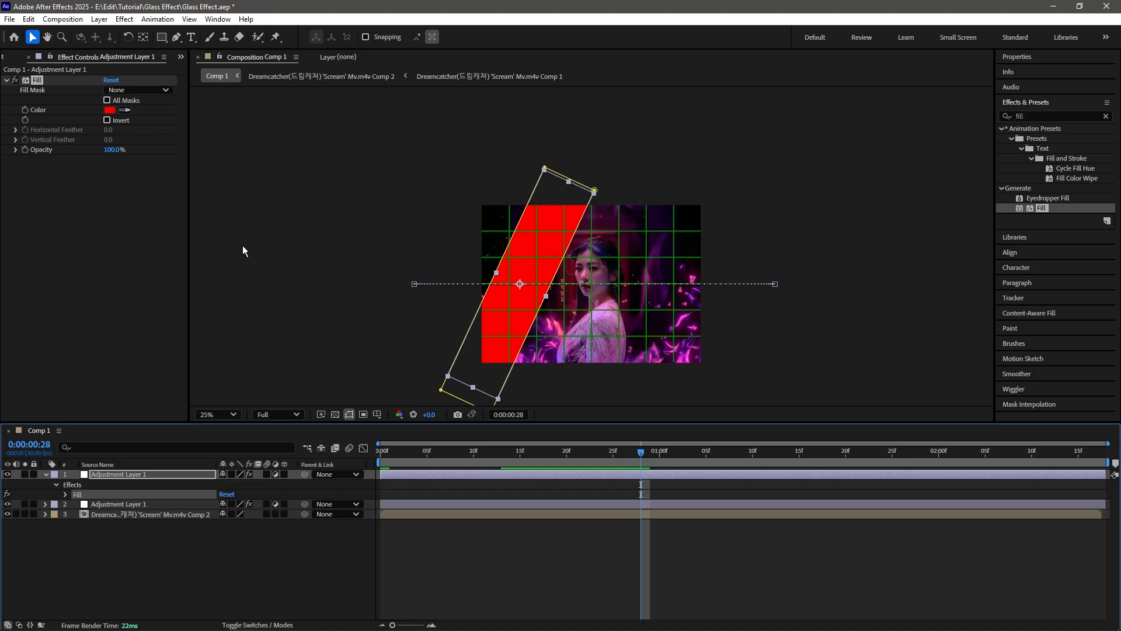
{"action": "left_click", "coordinate": [111, 113]}
{"action": "left_click_drag", "start_coordinate": [487, 360], "coordinate": [295, 544]}
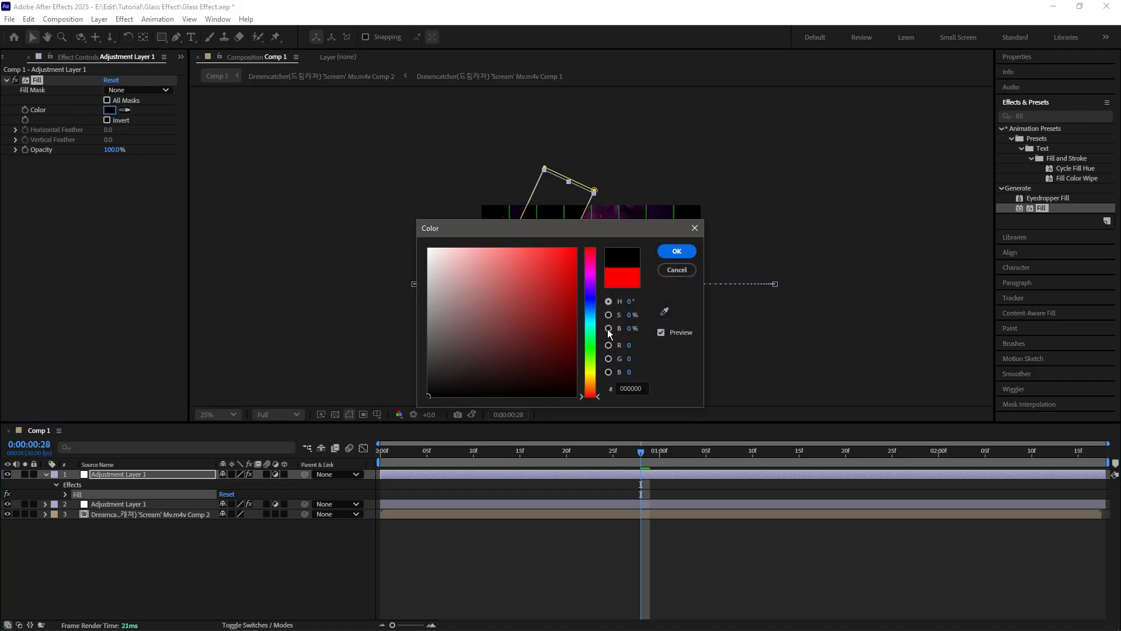
{"action": "left_click", "coordinate": [674, 247]}
Apply CC Light Sweep to the upper adjustment layer and set its Direction to 90°
{"action": "key", "text": "ctrl+5"}
{"action": "type", "text": "cc l"}
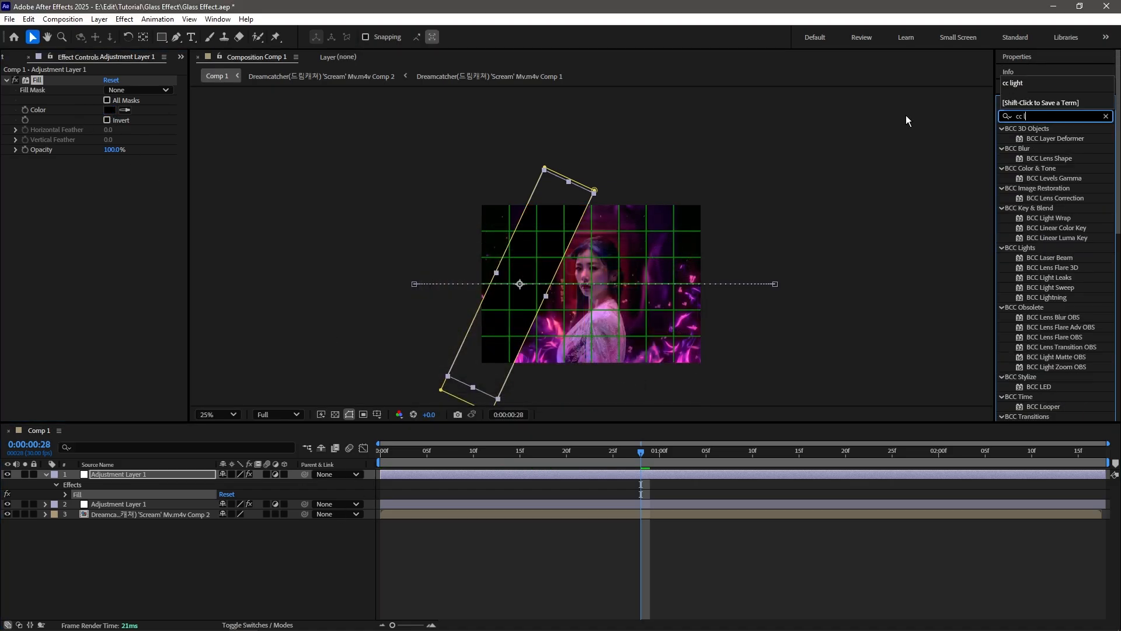
{"action": "type", "text": "ight swe"}
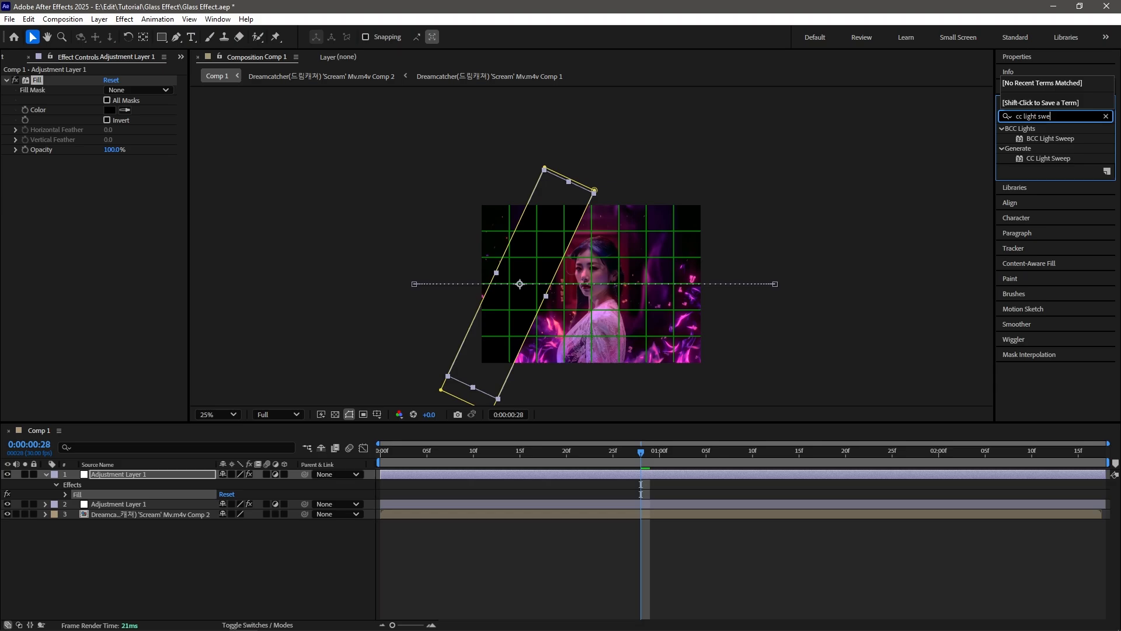
{"action": "type", "text": "pp"}
{"action": "key", "text": "BackSpace"}
{"action": "left_click_drag", "start_coordinate": [1049, 158], "coordinate": [723, 476]}
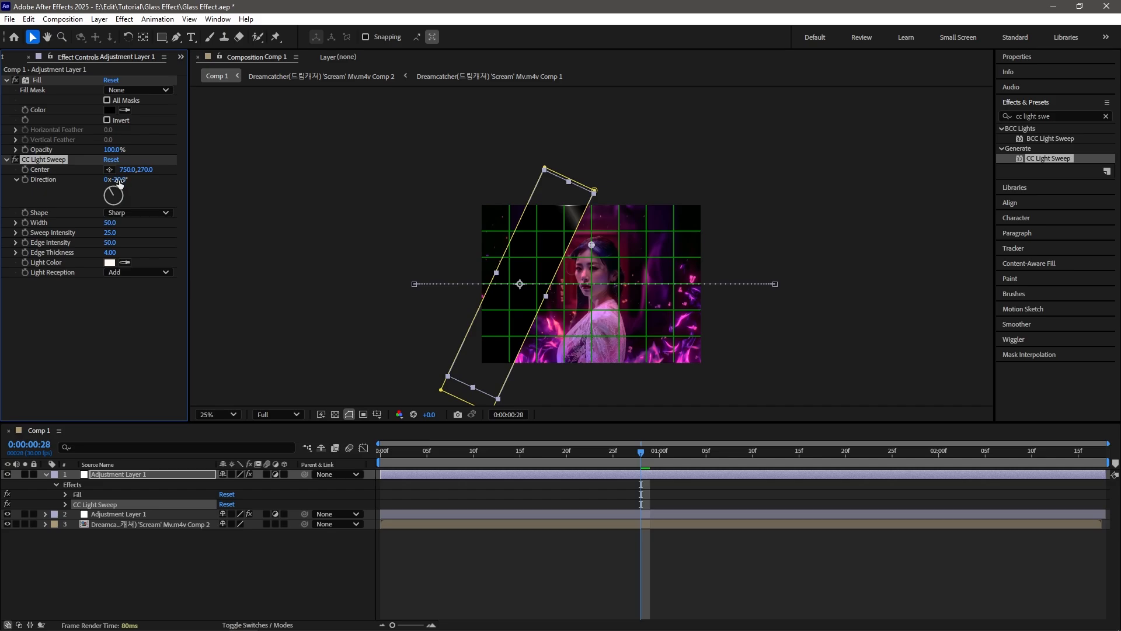
{"action": "left_click_drag", "start_coordinate": [119, 183], "coordinate": [191, 184]}
{"action": "left_click", "coordinate": [231, 254]}
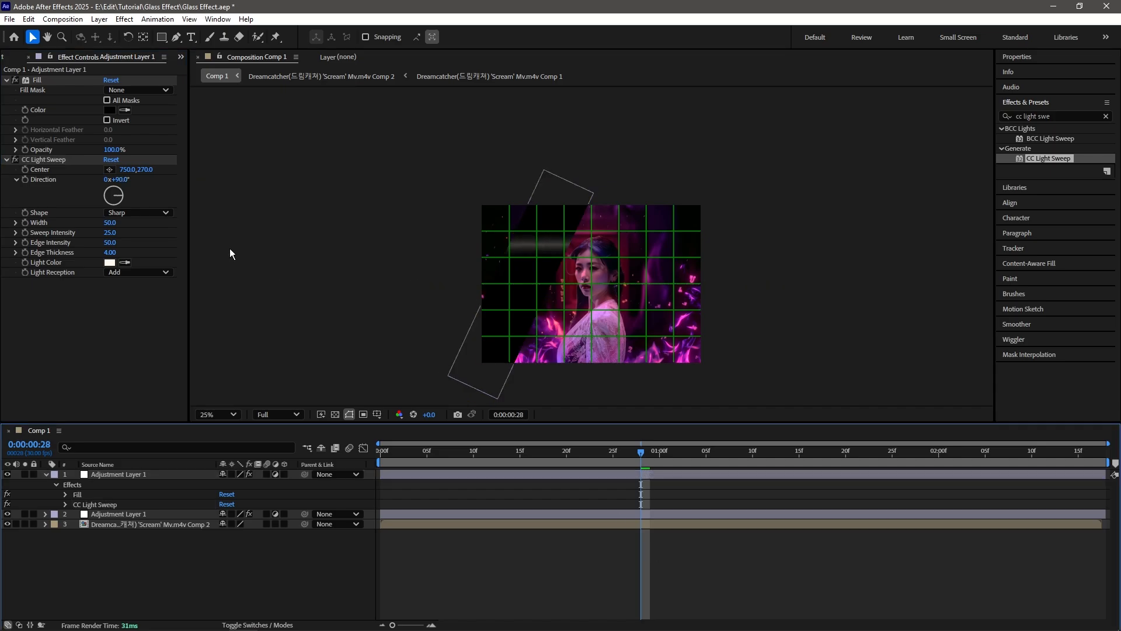
Set the upper layer's CC Light Sweep Width to 218, Sweep Intensity to 9 and Edge Thickness to 20
{"action": "left_click_drag", "start_coordinate": [110, 223], "coordinate": [208, 221]}
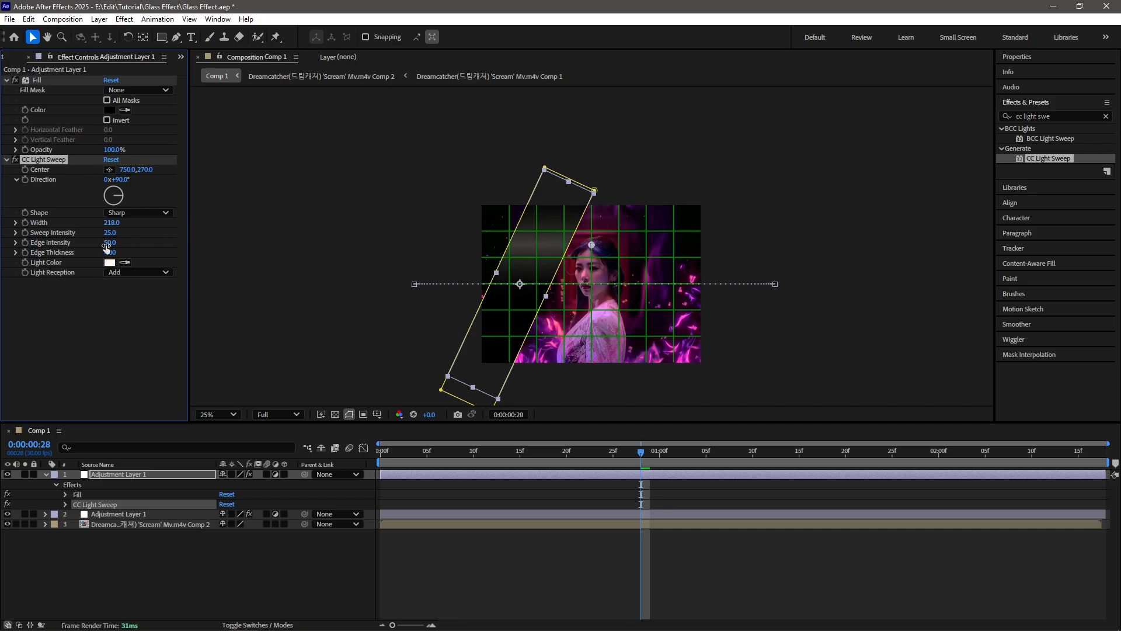
{"action": "left_click_drag", "start_coordinate": [109, 232], "coordinate": [101, 234]}
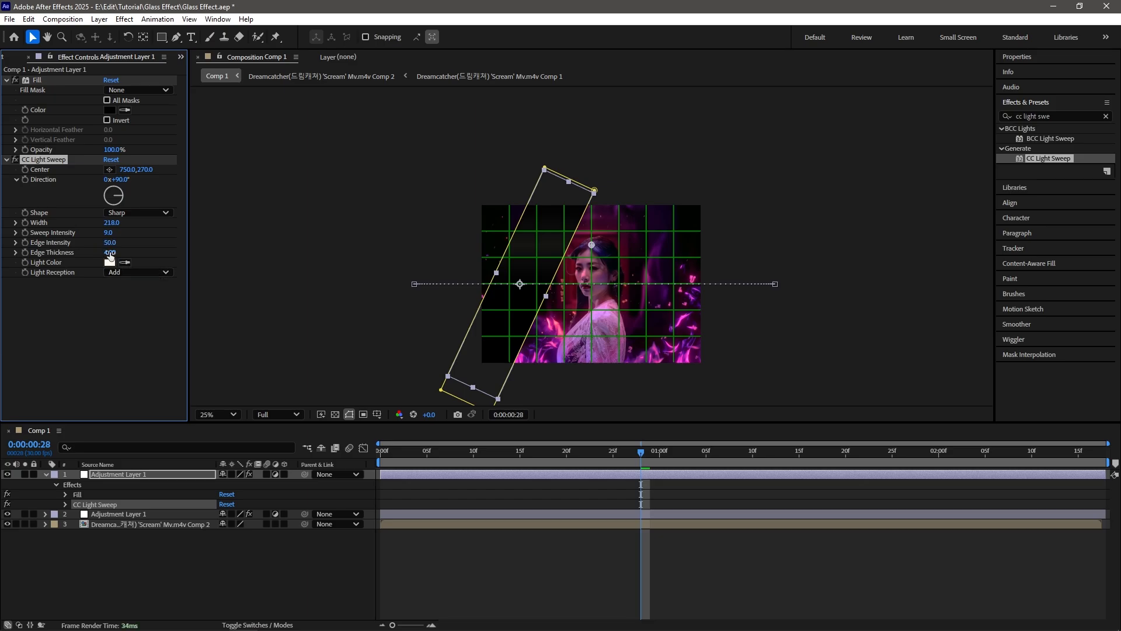
{"action": "left_click_drag", "start_coordinate": [111, 252], "coordinate": [199, 250]}
Duplicate the CC Light Sweep effect on the upper layer and set the copy's Direction to -90°
{"action": "key", "text": "ctrl+d"}
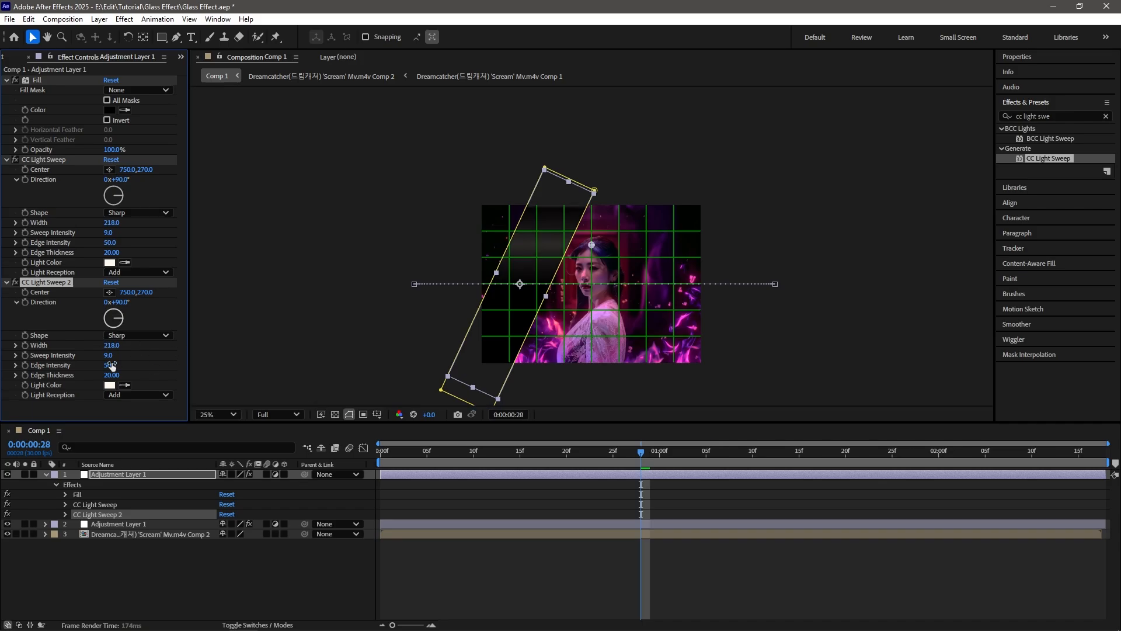
{"action": "left_click", "coordinate": [119, 303]}
{"action": "key", "text": "Return"}
{"action": "left_click", "coordinate": [501, 517]}
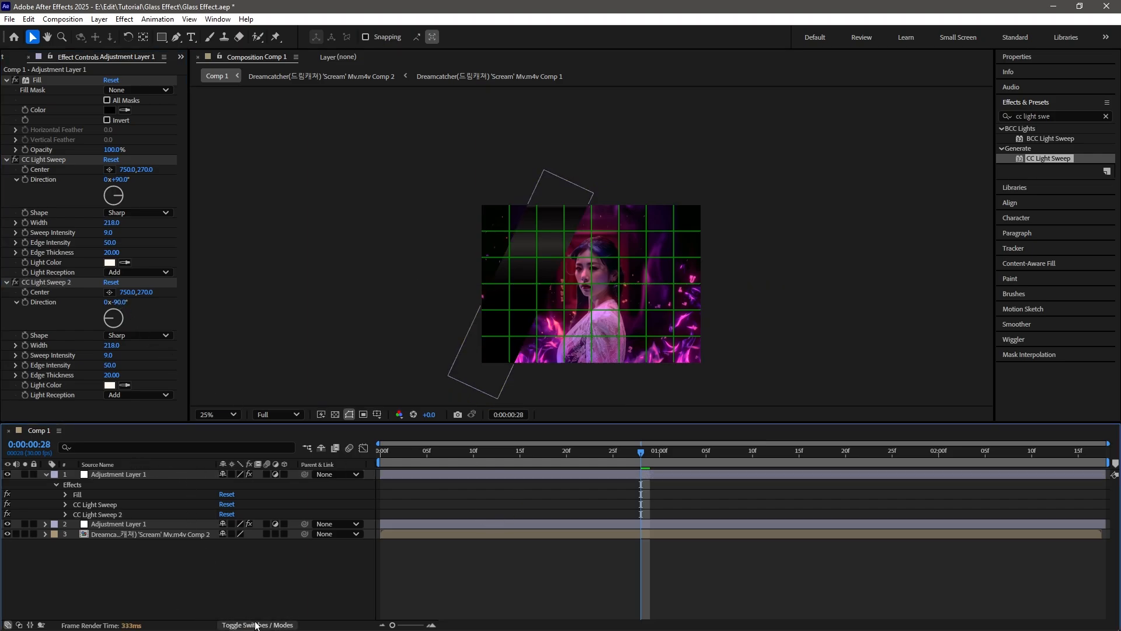
Show the layer modes, set the upper adjustment layer's blending mode to Screen and collapse its effects
{"action": "left_click", "coordinate": [260, 625]}
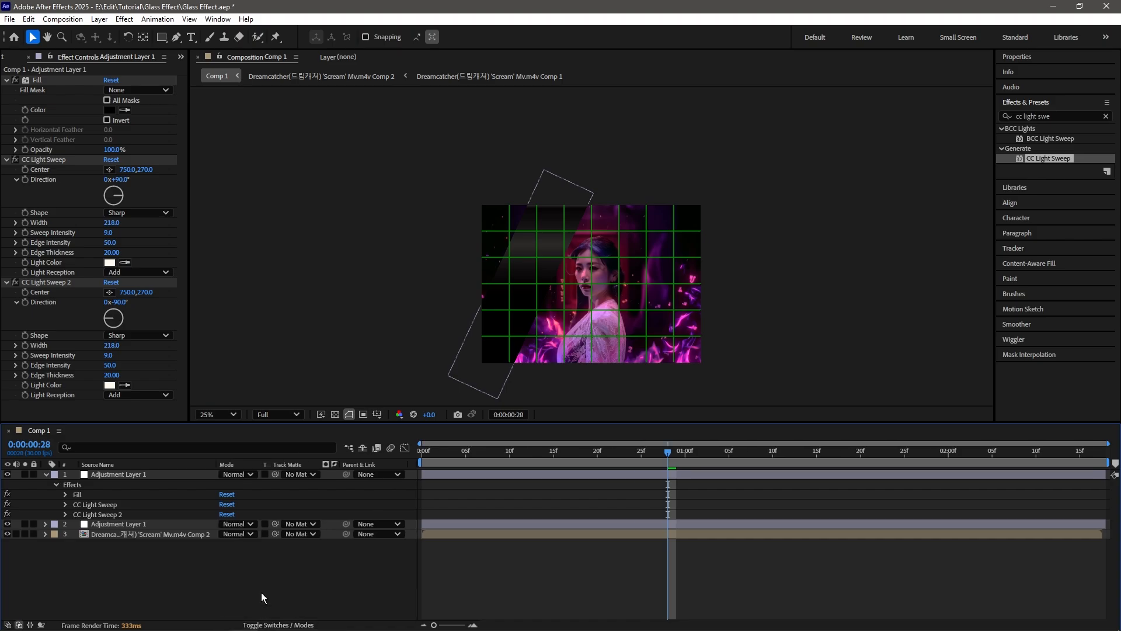
{"action": "left_click", "coordinate": [243, 478]}
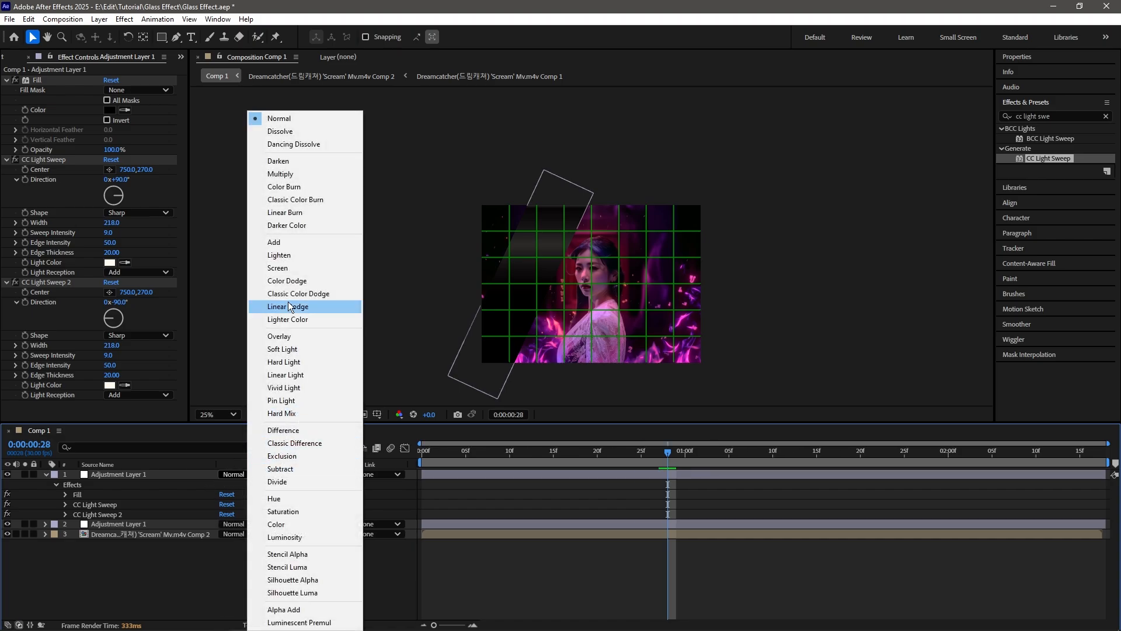
{"action": "left_click", "coordinate": [298, 272]}
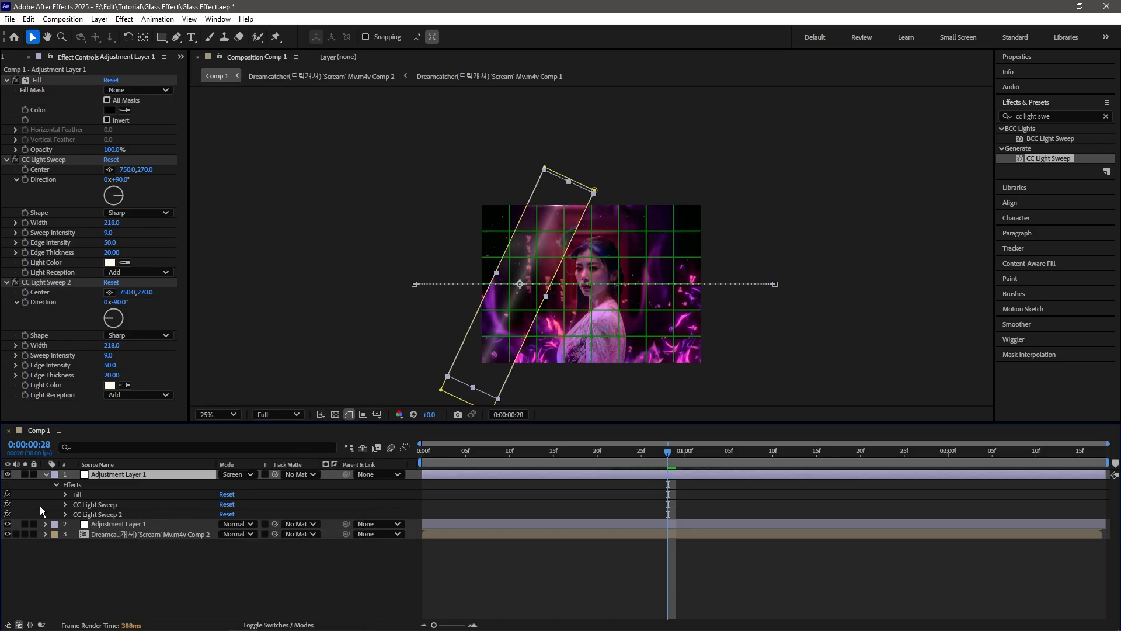
{"action": "left_click", "coordinate": [46, 474]}
{"action": "left_click", "coordinate": [508, 532]}
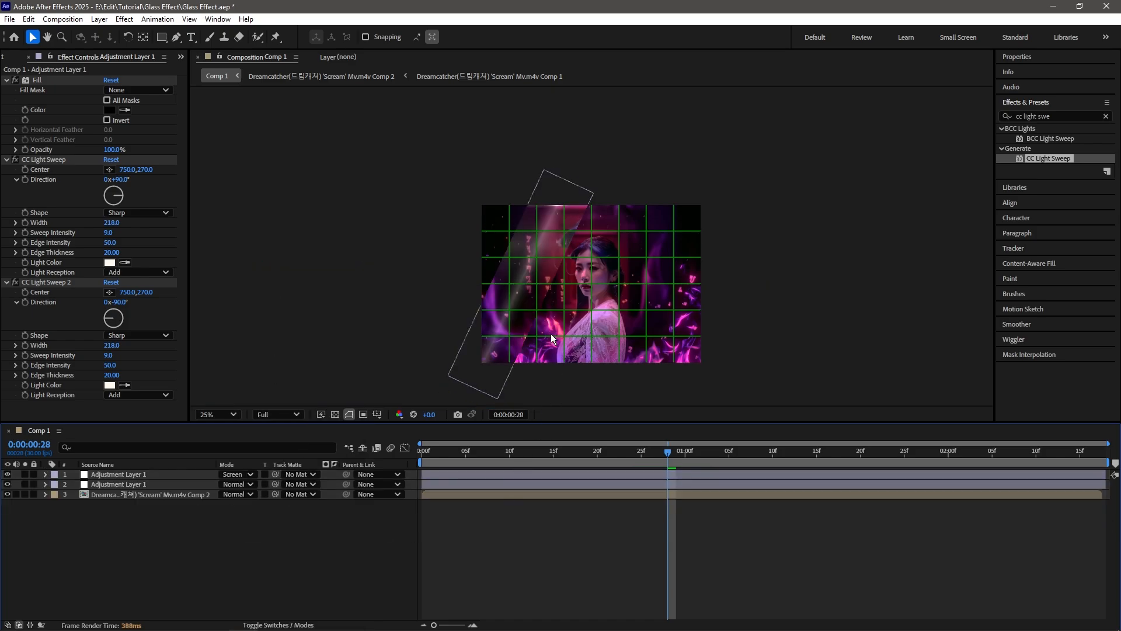
Preview the glass strip at 50% magnification and toggle the upper adjustment layer's visibility to compare the reflection
{"action": "key", "text": "period"}
{"action": "left_click_drag", "start_coordinate": [613, 451], "coordinate": [460, 451]}
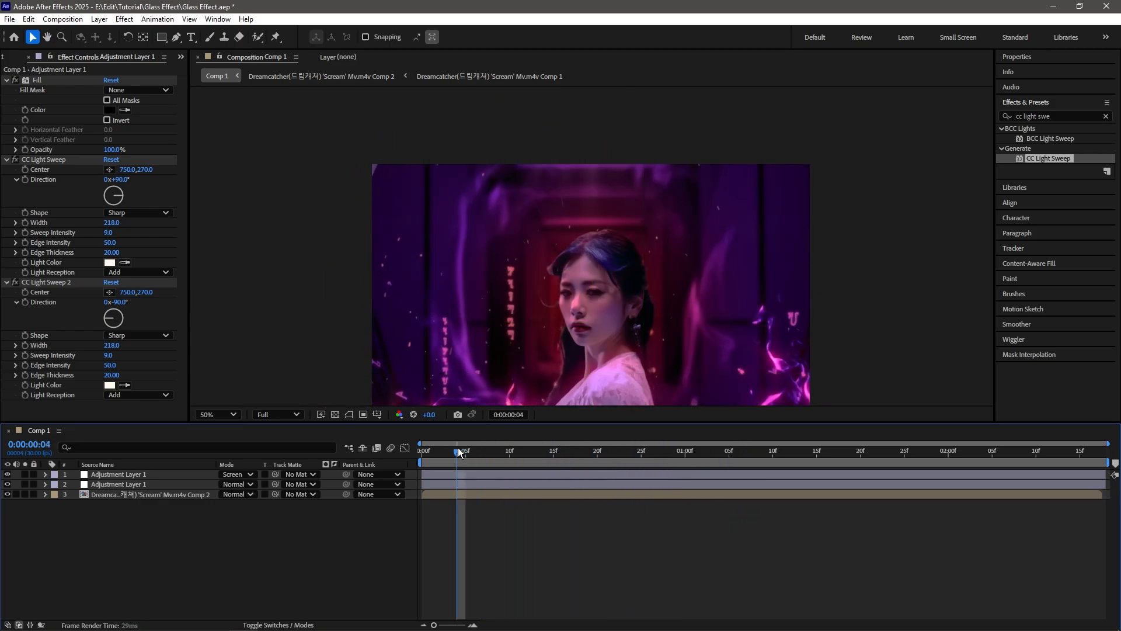
{"action": "key", "text": "space"}
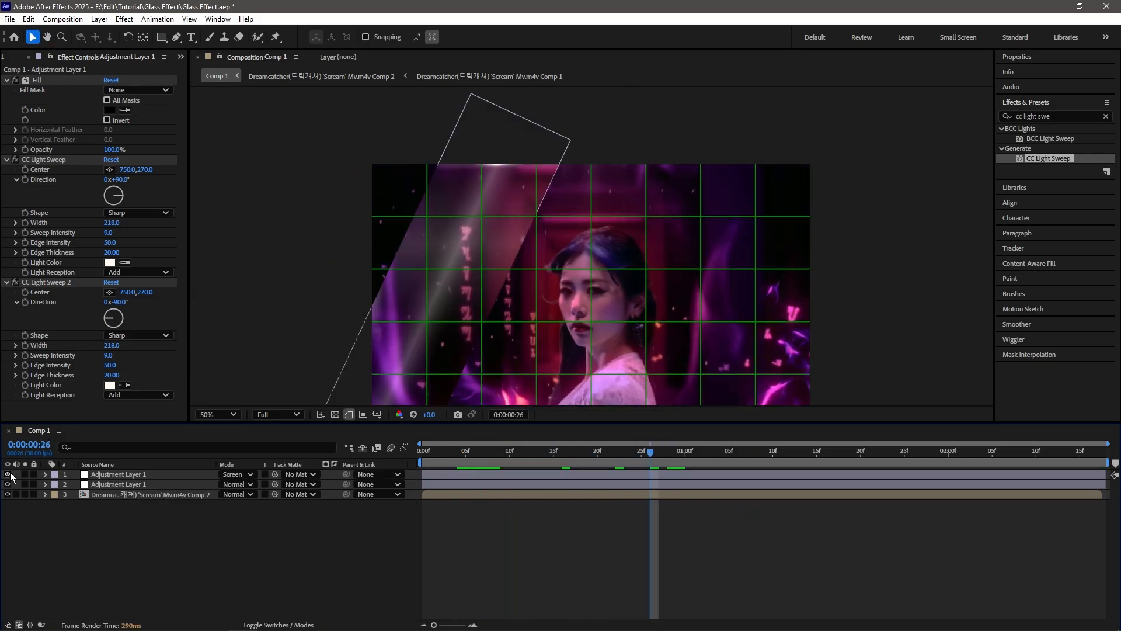
{"action": "left_click", "coordinate": [8, 474]}
{"action": "left_click", "coordinate": [9, 474]}
{"action": "left_click", "coordinate": [8, 475]}
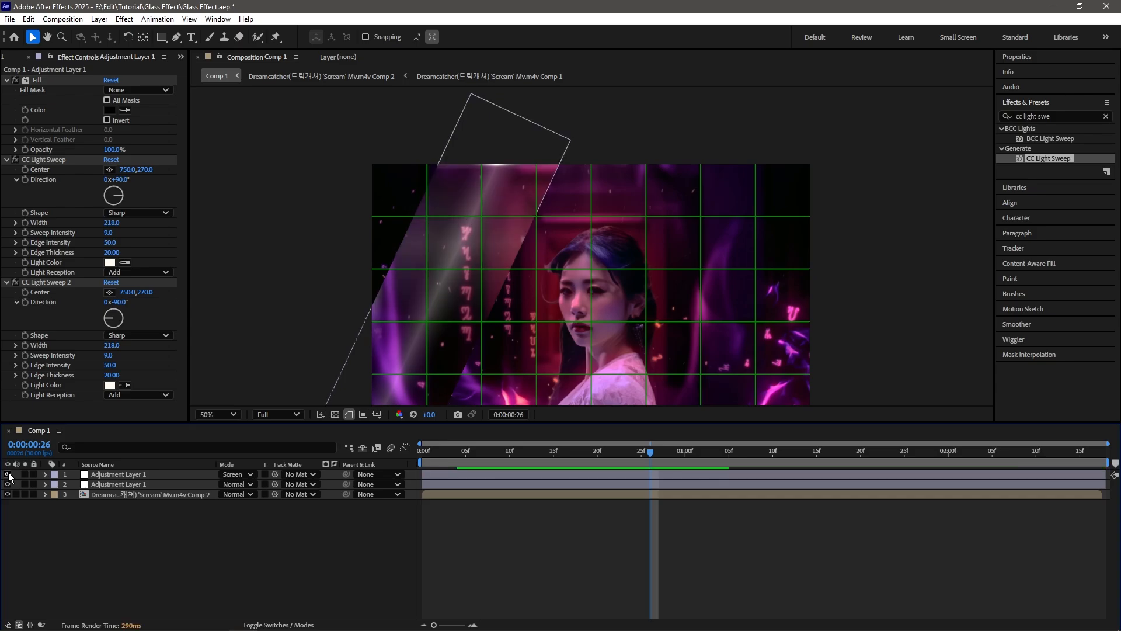
Save the project, preview the glass strip animation from the first frame and move the playhead to 0:00:01:05
{"action": "key", "text": "ctrl+s"}
{"action": "left_click_drag", "start_coordinate": [642, 454], "coordinate": [250, 460]}
{"action": "key", "text": "space"}
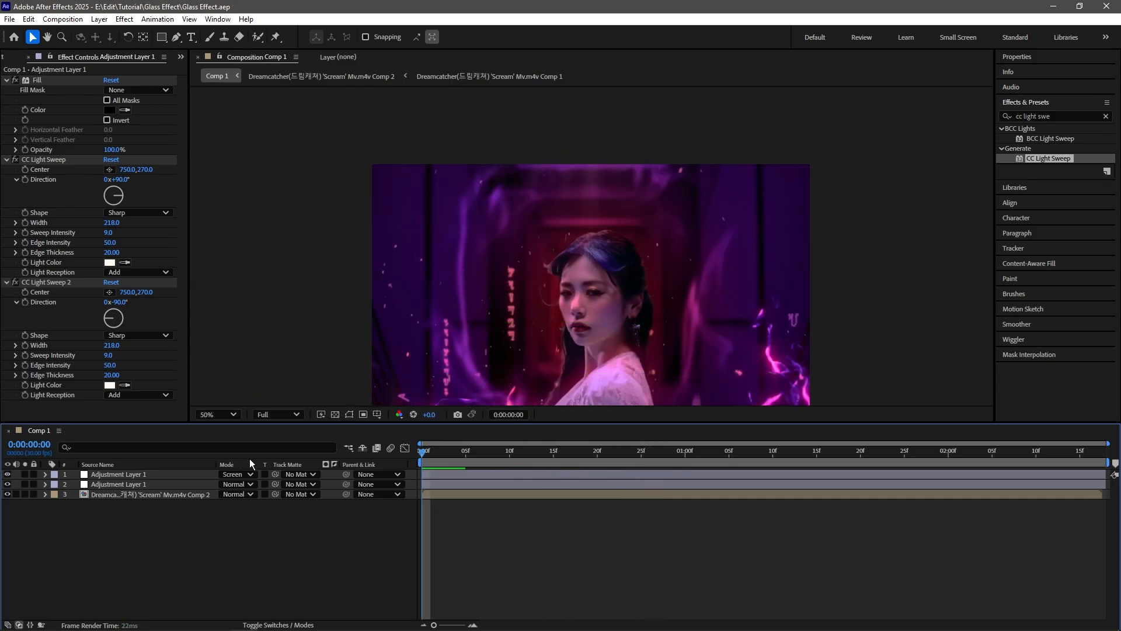
{"action": "mouse_move", "coordinate": [725, 454]}
{"action": "left_mouse_down"}
{"action": "mouse_move", "coordinate": [775, 454]}
{"action": "mouse_move", "coordinate": [695, 455]}
{"action": "mouse_move", "coordinate": [729, 458]}
{"action": "left_mouse_up"}
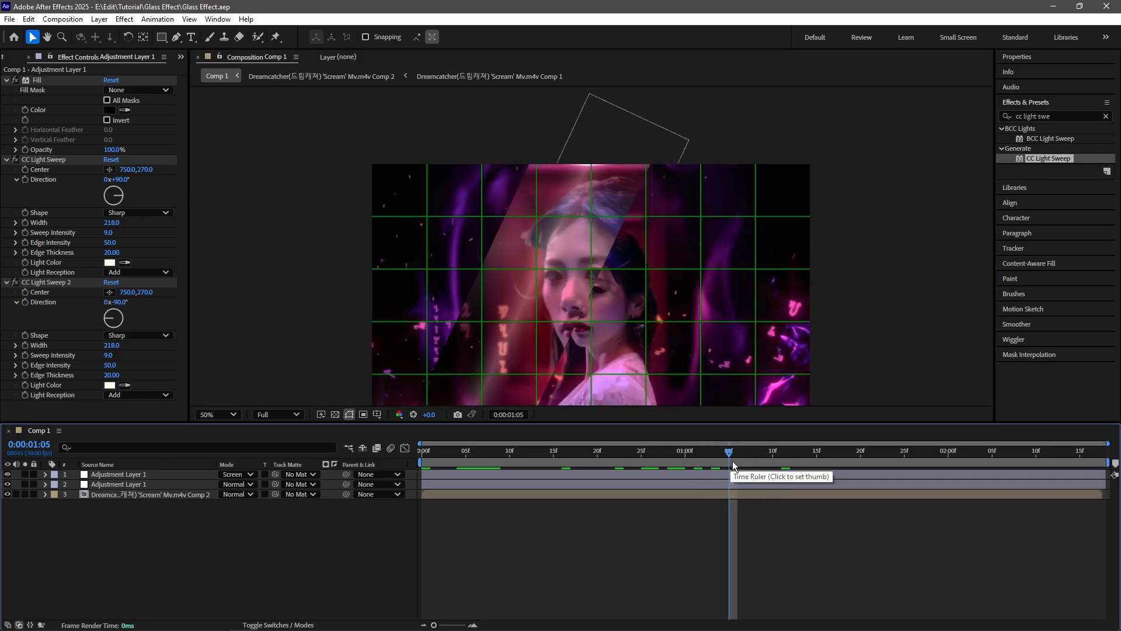
Find the Kai CC 01 animation preset by searching "kai cc" and apply it to the lower adjustment layer
{"action": "left_click", "coordinate": [737, 483]}
{"action": "left_click_drag", "start_coordinate": [1059, 115], "coordinate": [978, 117]}
{"action": "type", "text": "ka"}
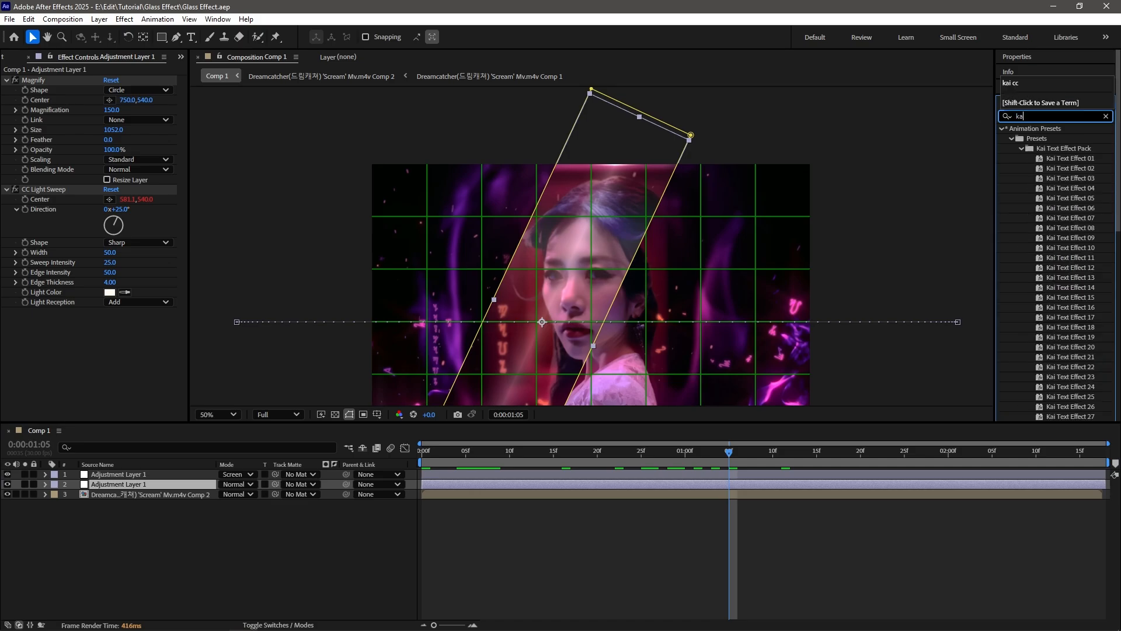
{"action": "type", "text": "i cc"}
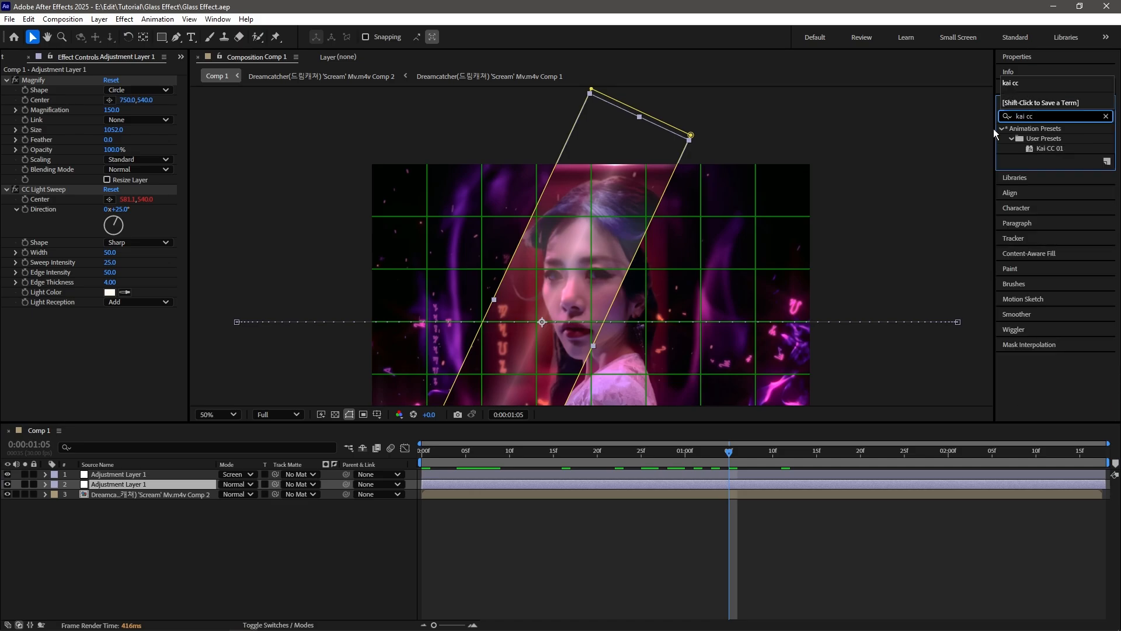
{"action": "left_click_drag", "start_coordinate": [1031, 147], "coordinate": [753, 485]}
{"action": "left_click", "coordinate": [801, 538]}
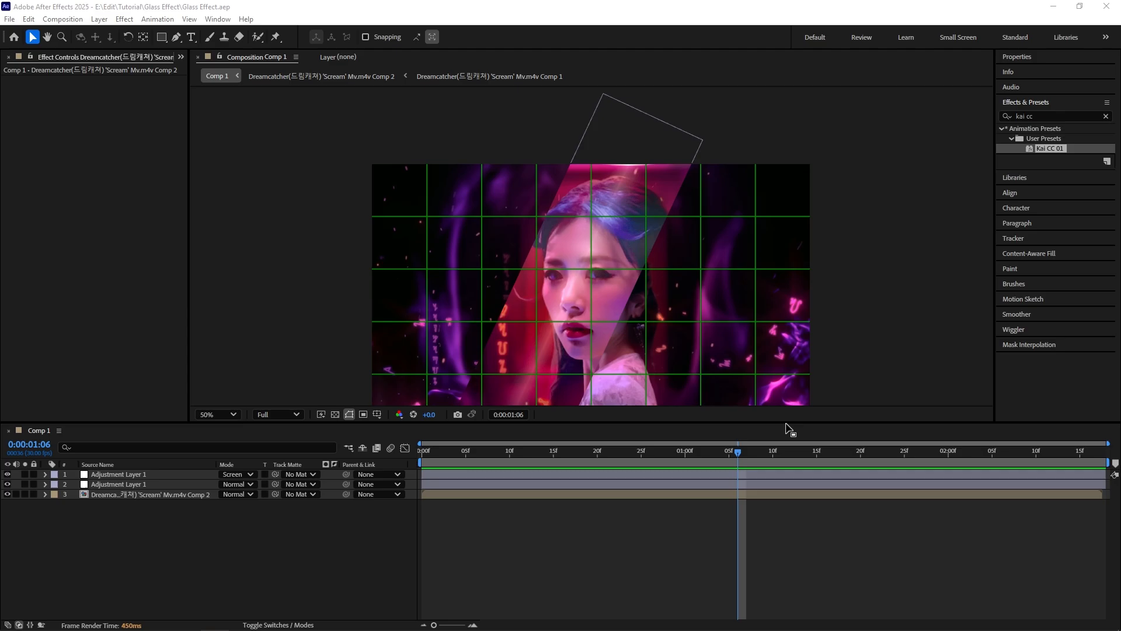
Preview the color-corrected glass strip from the first frame, reduce the viewer to 25% and inspect it at 0:00:00:24
{"action": "left_click", "coordinate": [594, 471]}
{"action": "key", "text": "Home"}
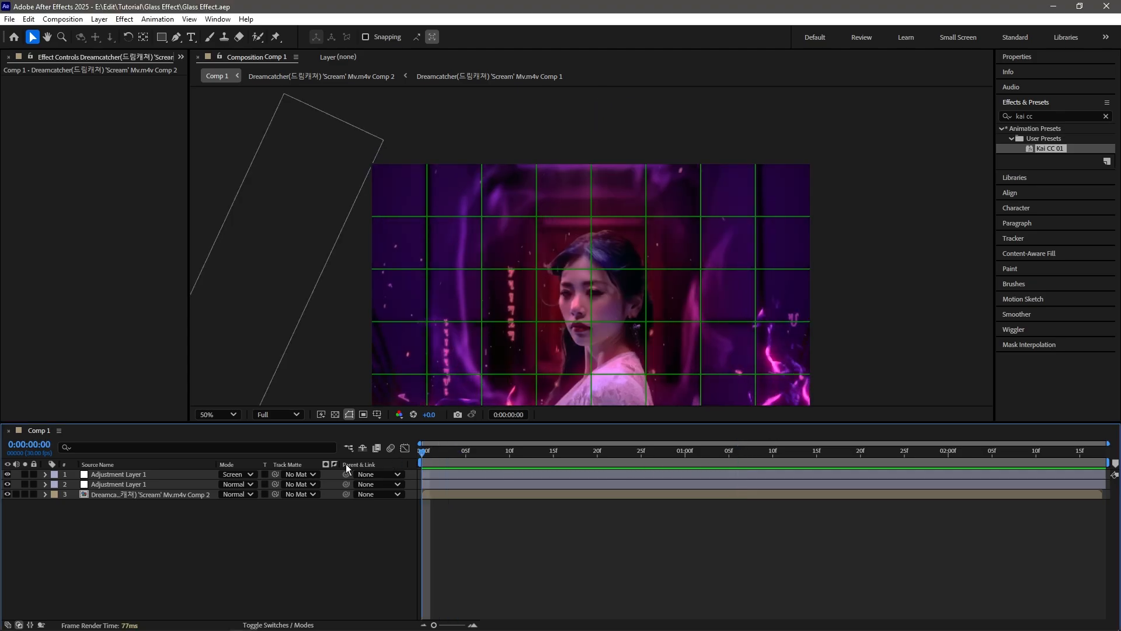
{"action": "key", "text": "space"}
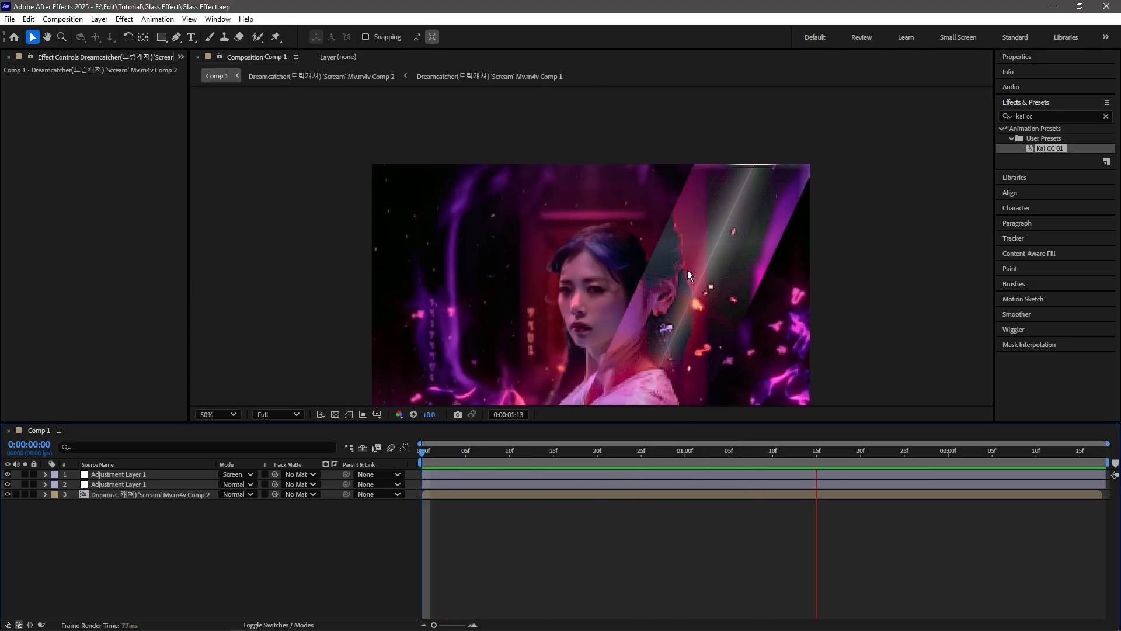
{"action": "key", "text": "comma"}
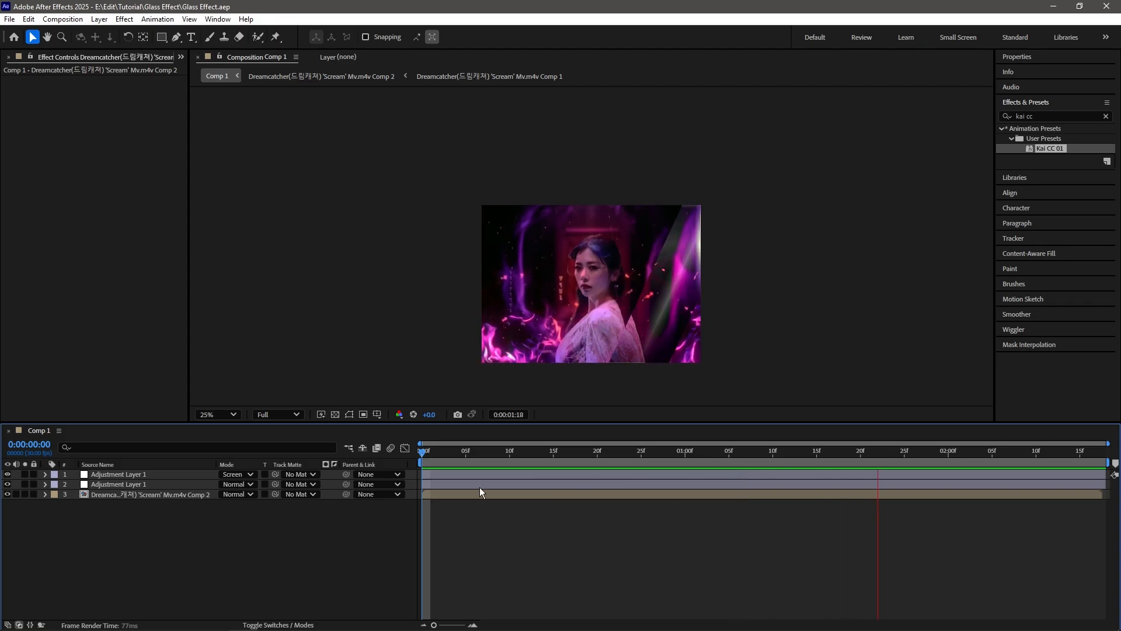
{"action": "left_click_drag", "start_coordinate": [547, 453], "coordinate": [633, 462]}
List the lower adjustment layer's effects and delete everything from Sharpen to Lumetri Color, leaving Magnify and CC Light Sweep
{"action": "left_click", "coordinate": [590, 475]}
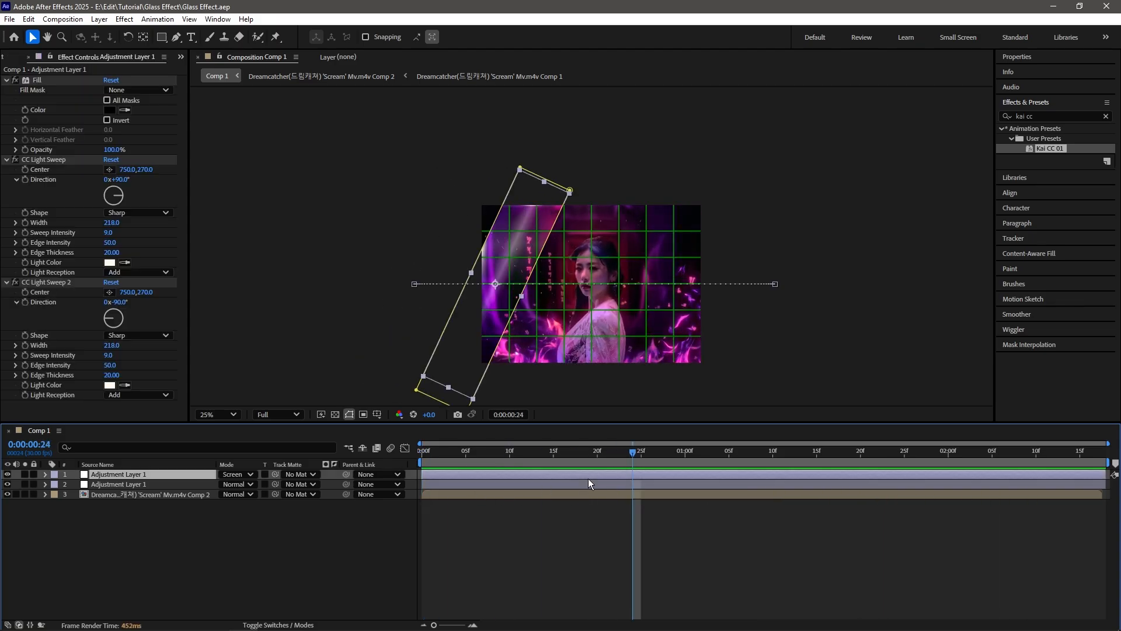
{"action": "double_click", "coordinate": [590, 483]}
{"action": "left_click", "coordinate": [254, 58]}
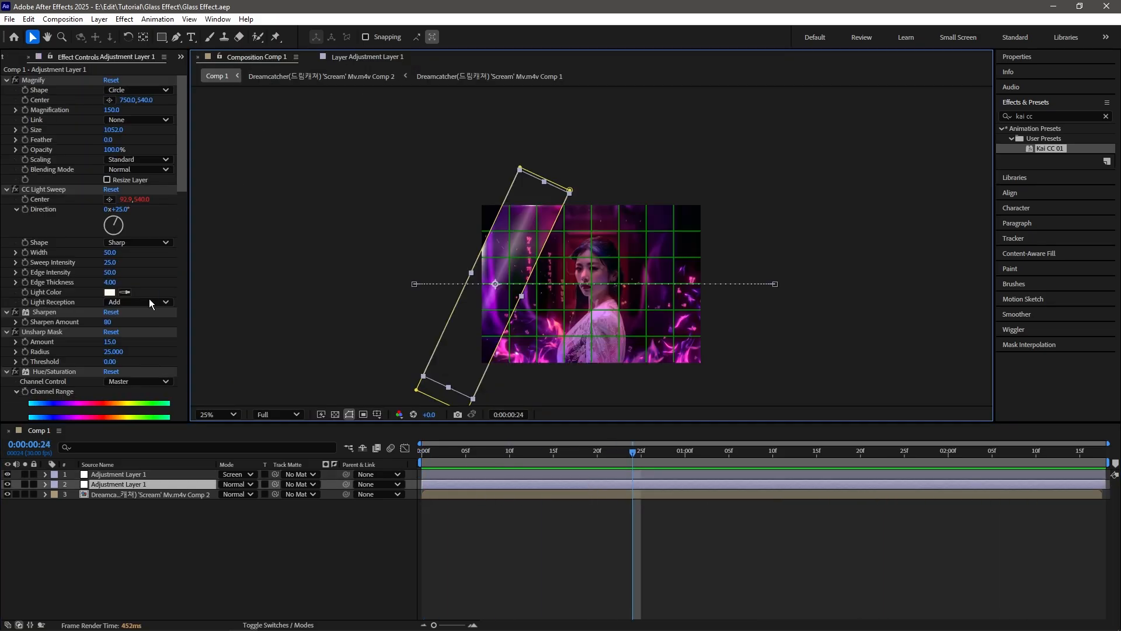
{"action": "key", "text": "e"}
{"action": "left_click", "coordinate": [88, 515]}
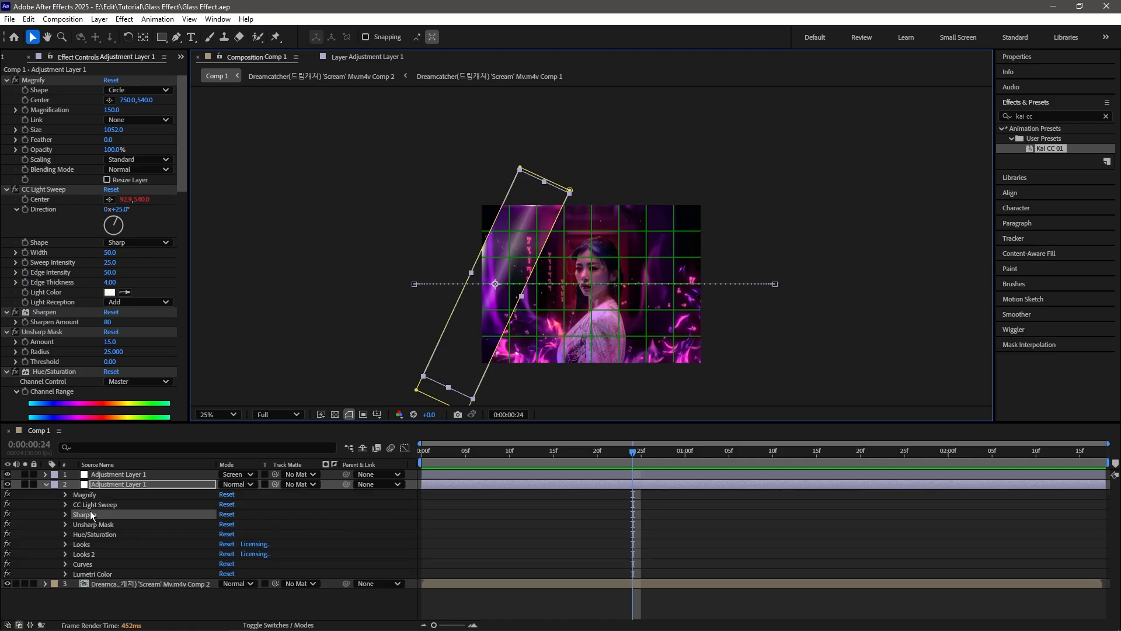
{"action": "left_click", "coordinate": [112, 574], "text": "shift"}
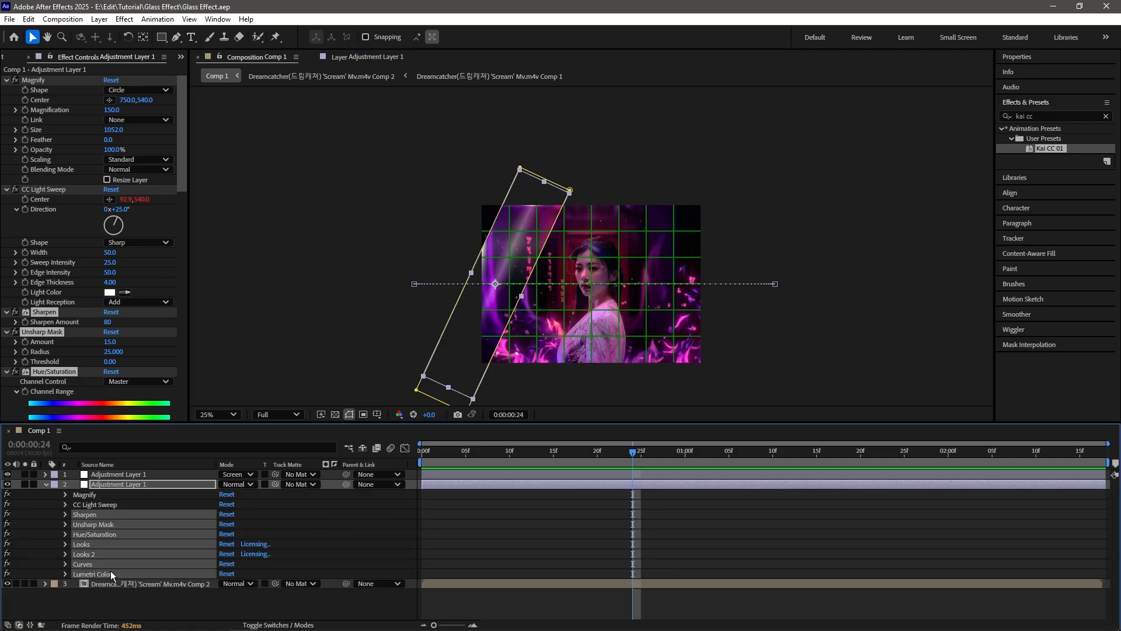
{"action": "key", "text": "Delete"}
Find the Hue/Saturation effect by searching "hue" and apply it to the lower adjustment layer
{"action": "left_click", "coordinate": [1045, 116]}
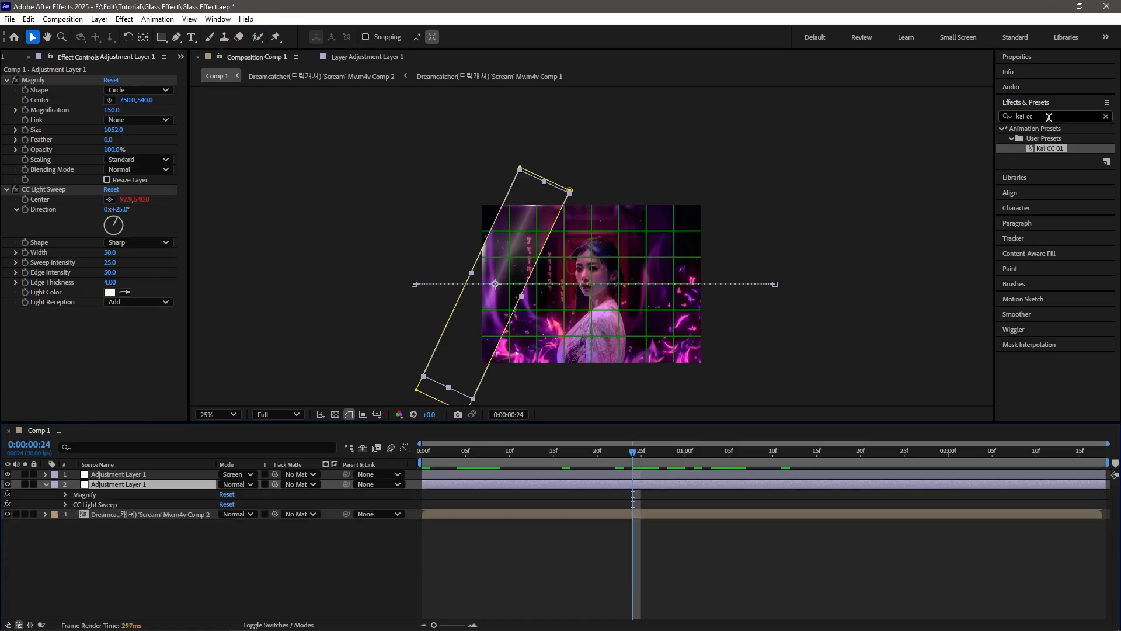
{"action": "type", "text": "hue"}
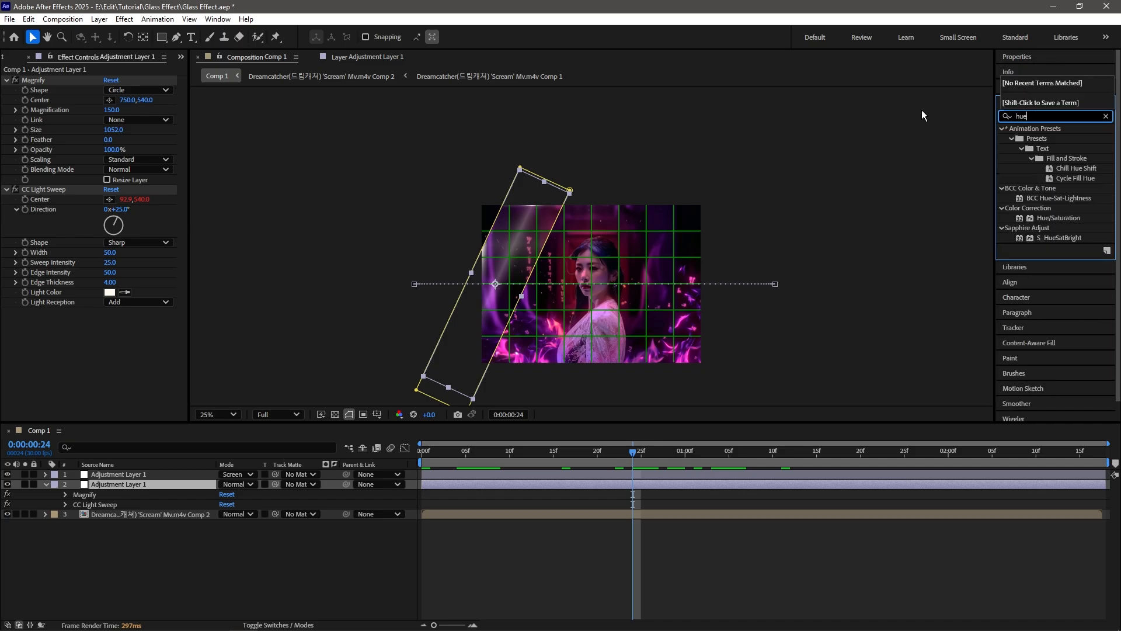
{"action": "left_click_drag", "start_coordinate": [1046, 221], "coordinate": [751, 484]}
Keyframe the Hue/Saturation Channel Range at the first frame and set Master Hue to 1x+0.0° at 0:00:02:17
{"action": "key", "text": "Home"}
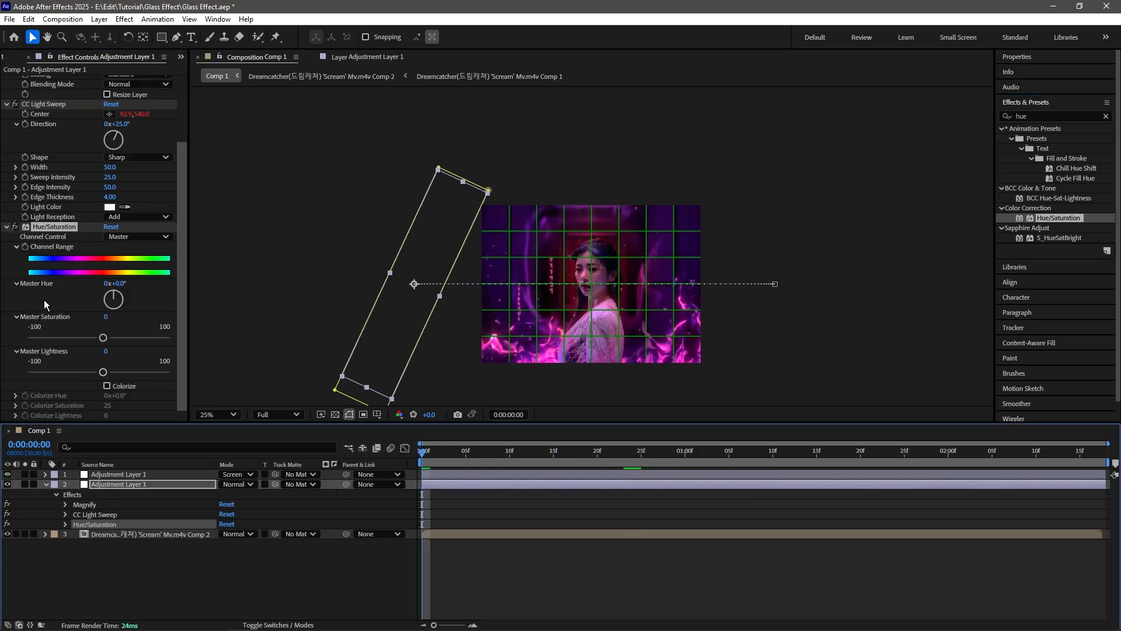
{"action": "key", "text": "space"}
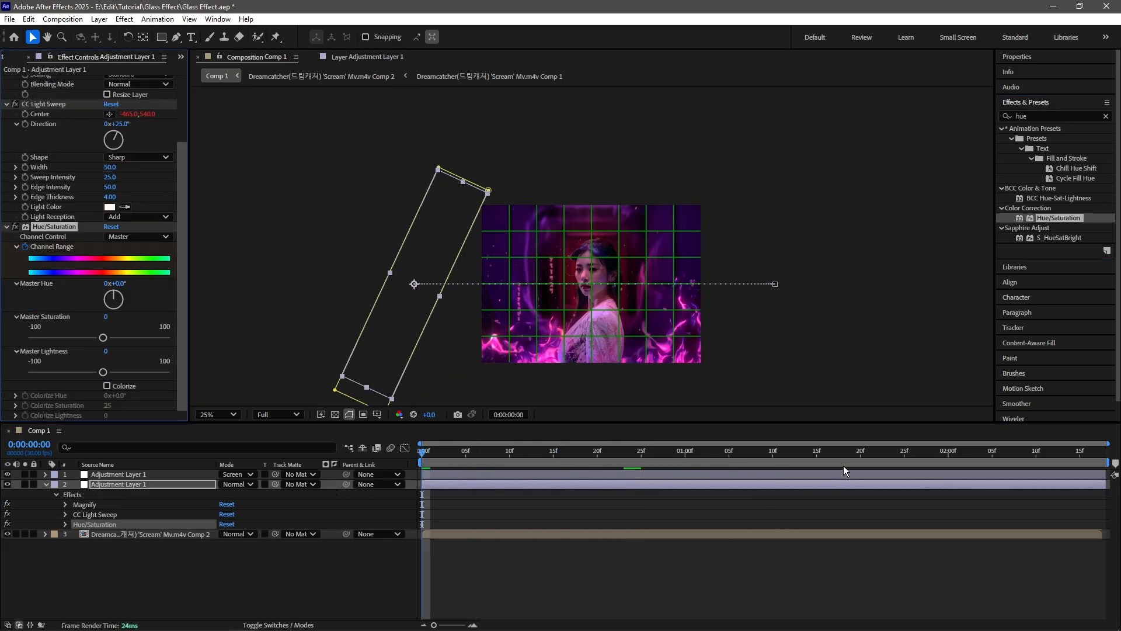
{"action": "left_click", "coordinate": [107, 284]}
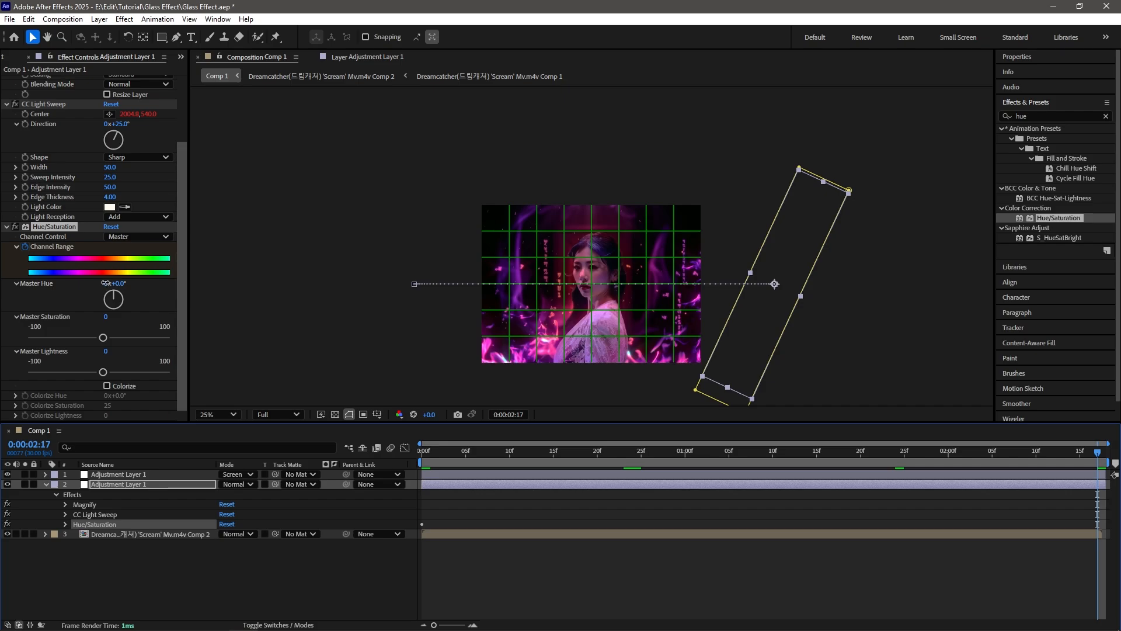
{"action": "type", "text": "1"}
{"action": "key", "text": "Return"}
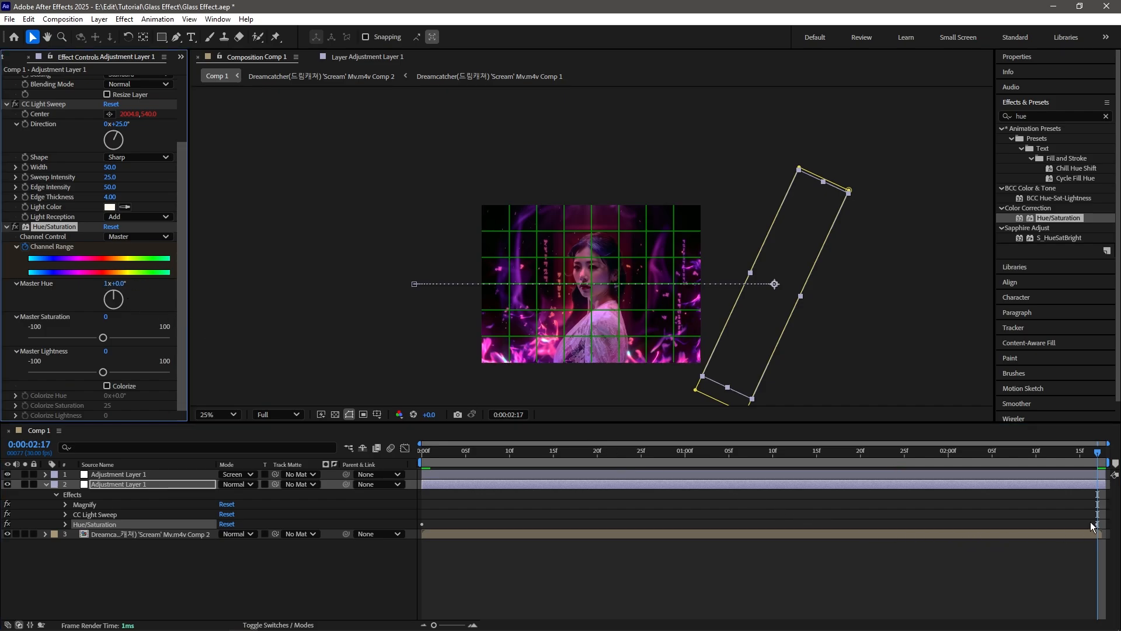
Reveal the lower layer's keyframes, move the last Channel Range keyframe to the layer's end and apply Easy Ease to both Channel Range keyframes
{"action": "key", "text": "u"}
{"action": "left_click_drag", "start_coordinate": [1098, 504], "coordinate": [1107, 506]}
{"action": "left_click", "coordinate": [509, 510]}
{"action": "left_click", "coordinate": [422, 504]}
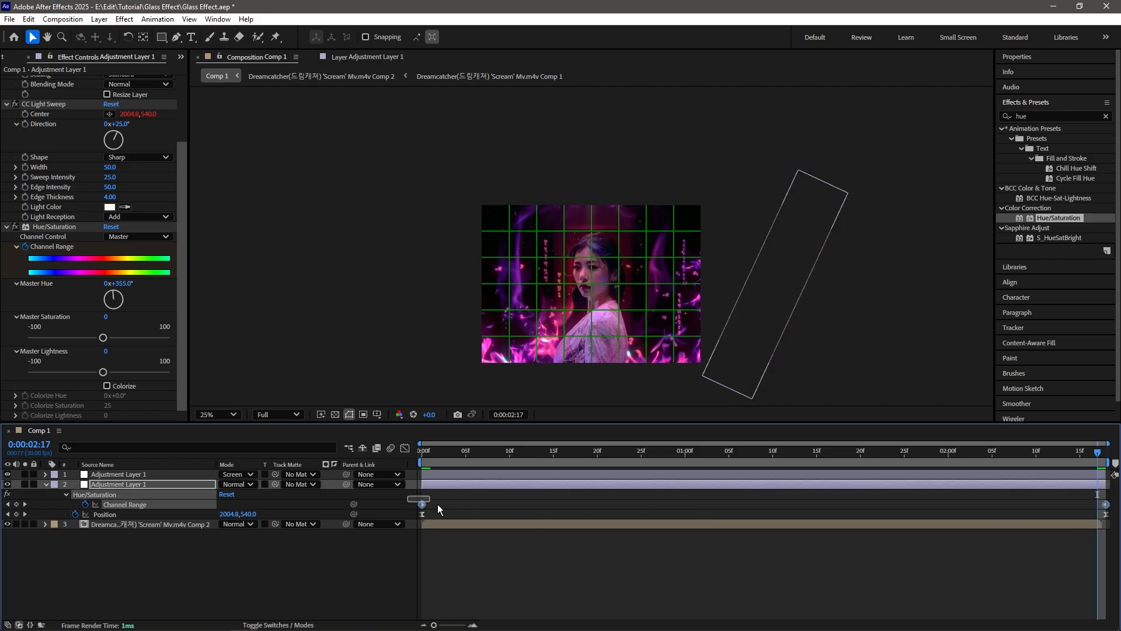
{"action": "right_click", "coordinate": [1106, 505]}
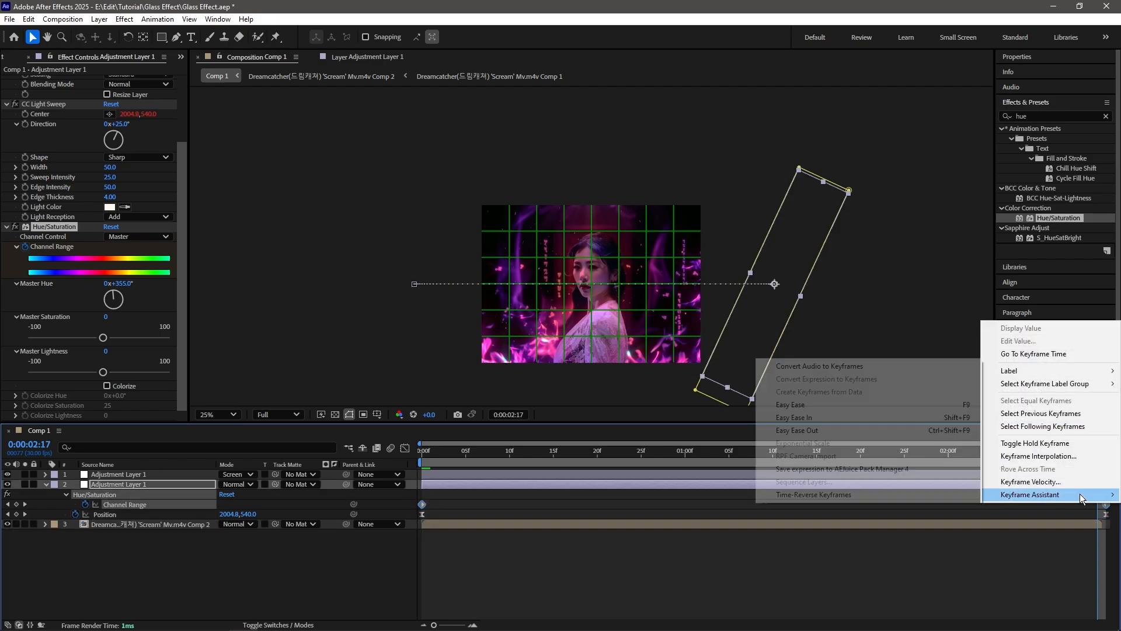
{"action": "mouse_move", "coordinate": [1075, 494]}
{"action": "left_click", "coordinate": [846, 404]}
Preview the hue-shifting glass strip from the first frame and inspect it at 0:00:00:21
{"action": "key", "text": "Home"}
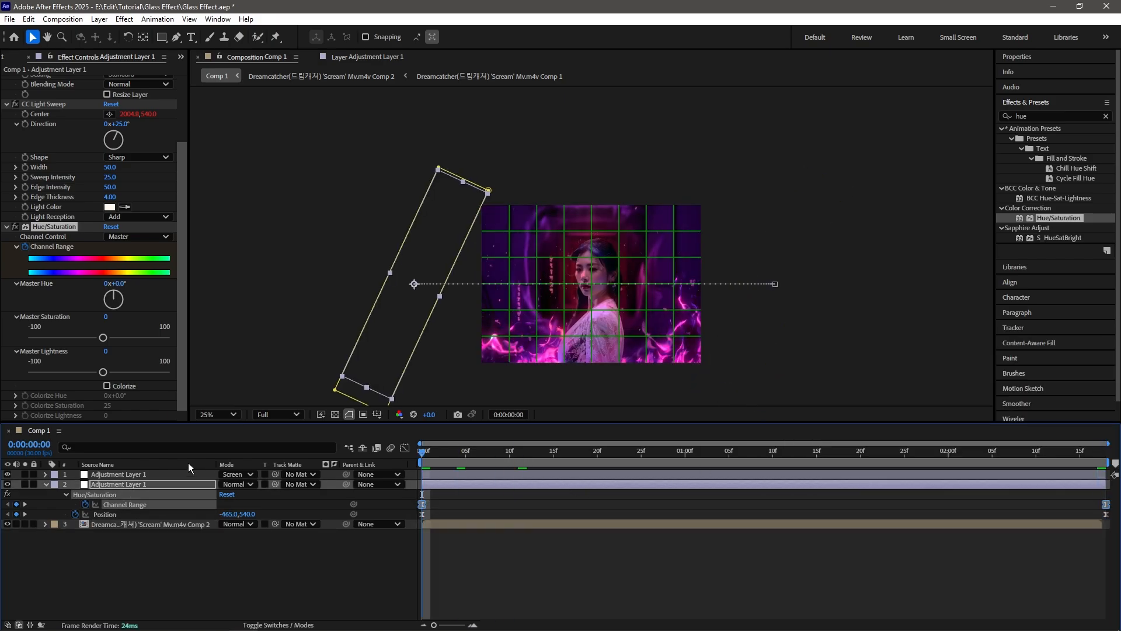
{"action": "key", "text": "space"}
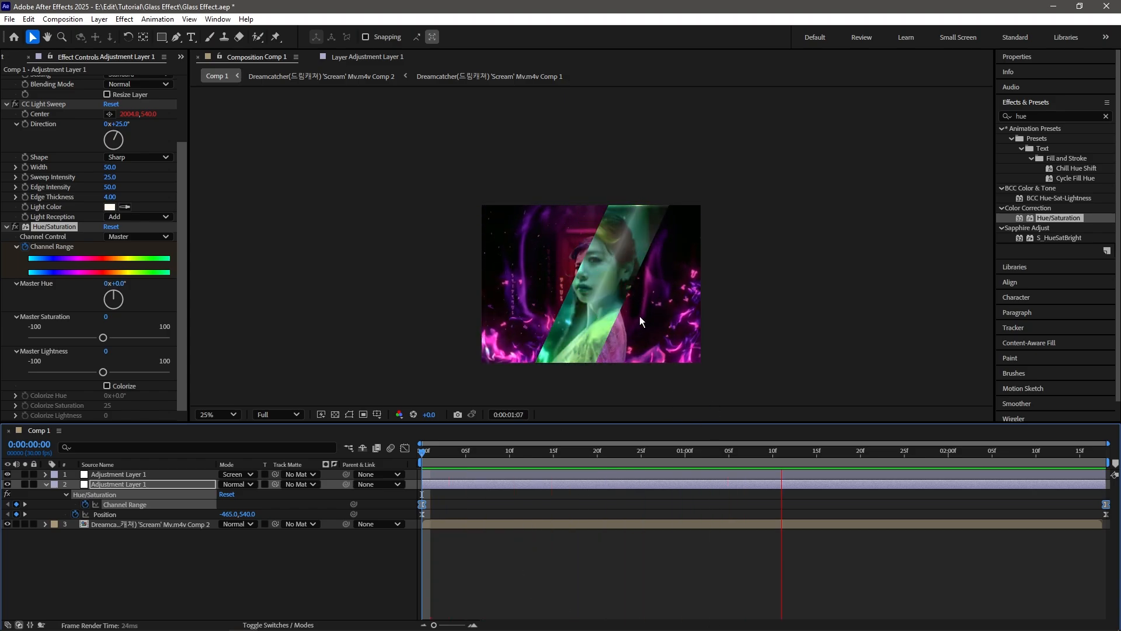
{"action": "key", "text": "space"}
{"action": "left_click_drag", "start_coordinate": [620, 456], "coordinate": [598, 466]}
{"action": "key", "text": "space"}
{"action": "key", "text": "space"}
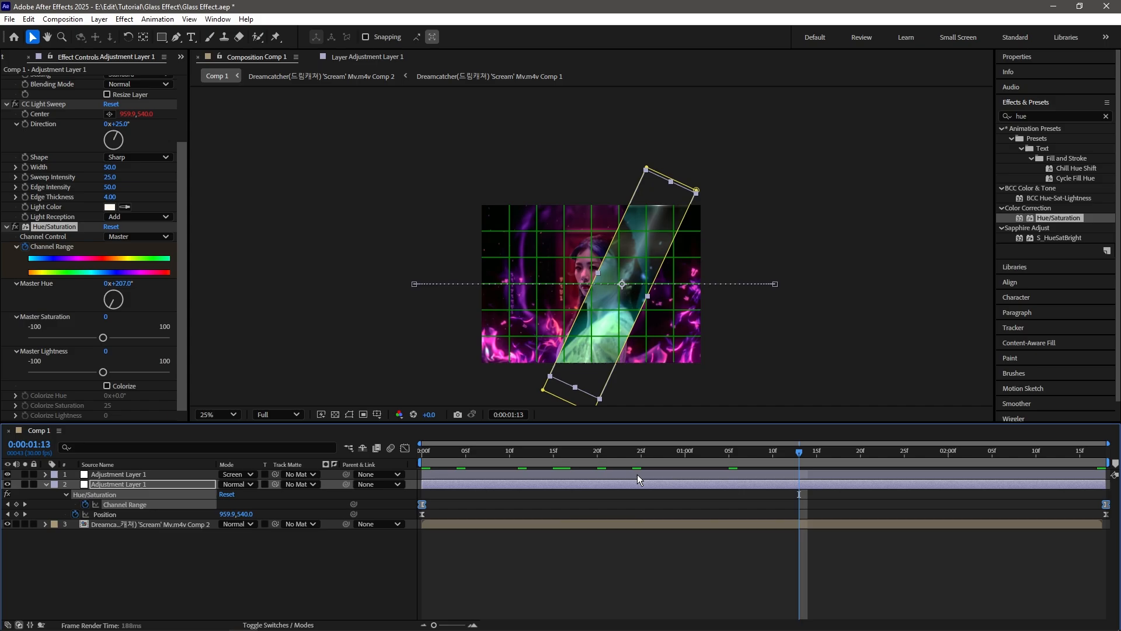
{"action": "left_click", "coordinate": [606, 453]}
{"action": "left_click", "coordinate": [671, 562]}
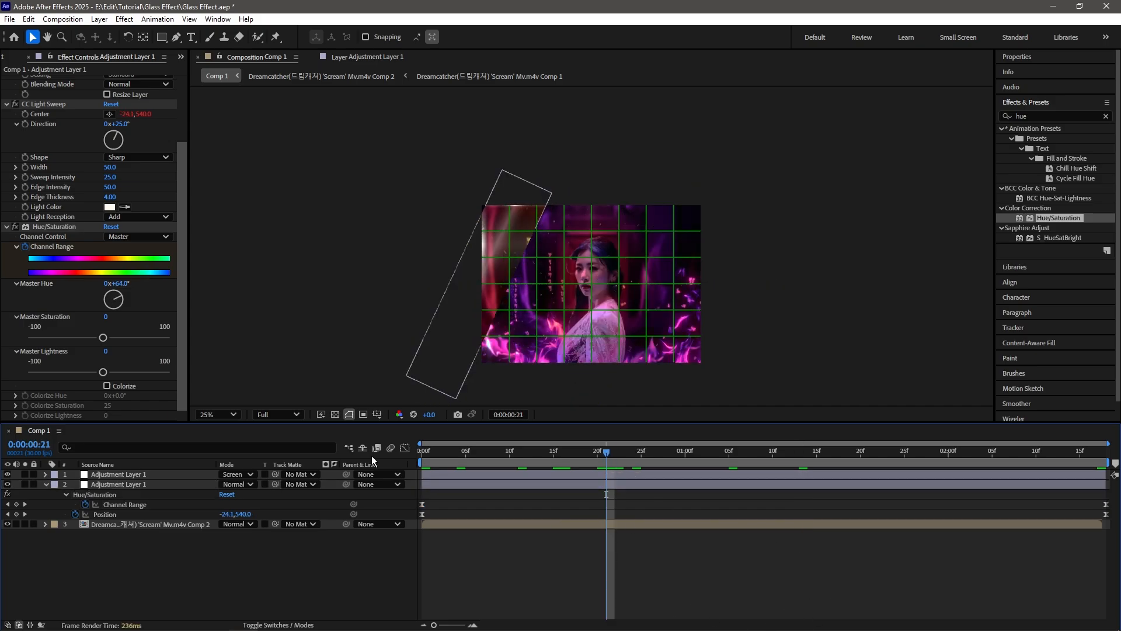
Replace the lower adjustment layer's Hue/Saturation effect with the Kai CC 01 preset, found by searching "kai cc"
{"action": "left_click", "coordinate": [49, 227]}
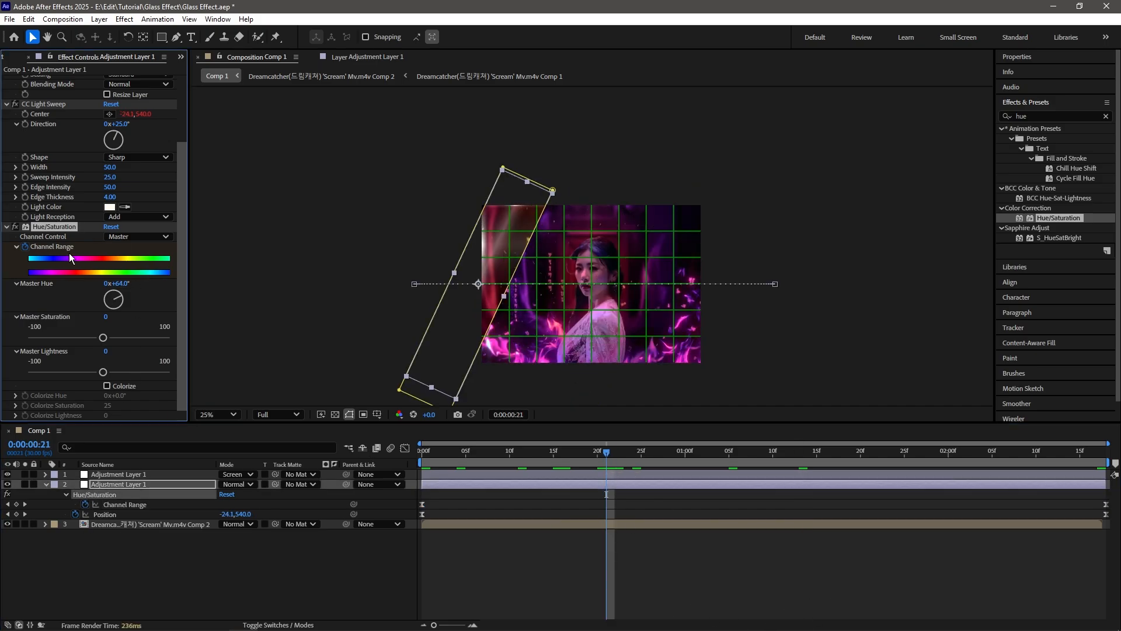
{"action": "key", "text": "Delete"}
{"action": "double_click", "coordinate": [1023, 115]}
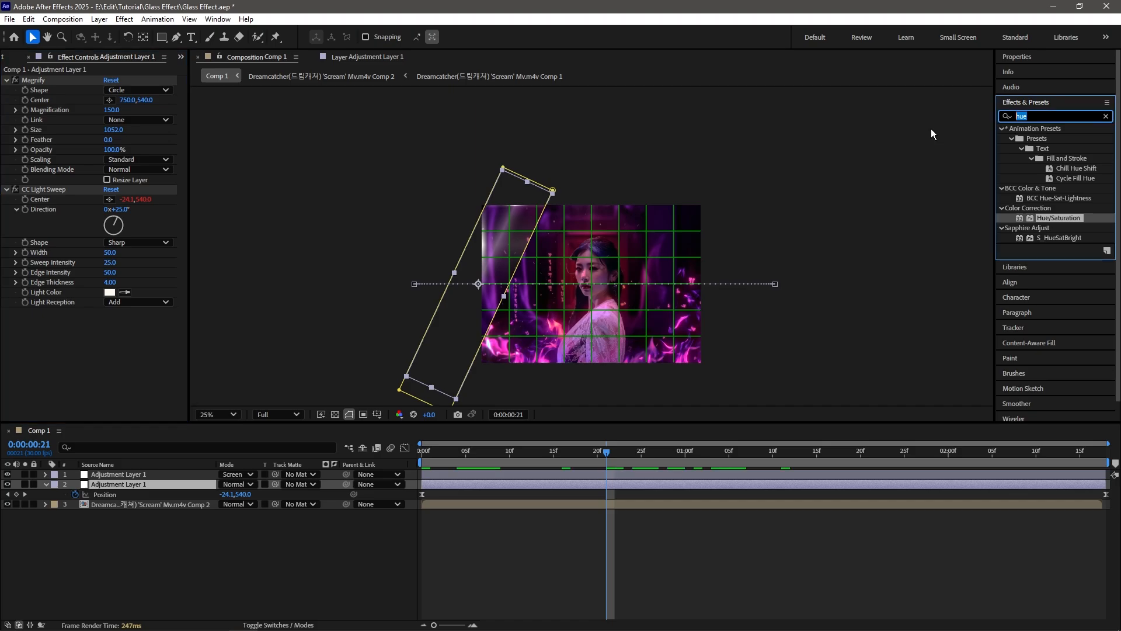
{"action": "type", "text": "kai cc"}
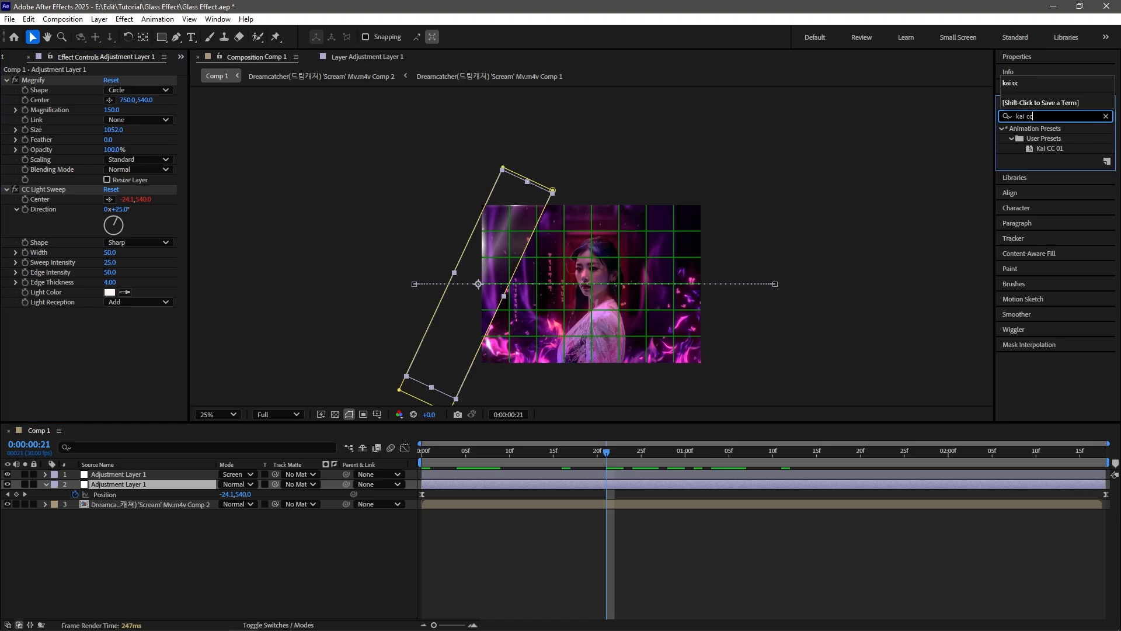
{"action": "left_click_drag", "start_coordinate": [1049, 148], "coordinate": [770, 483]}
Preview the composition from the first frame with the Kai CC 01 correction and inspect it at 0:00:00:18
{"action": "key", "text": "Home"}
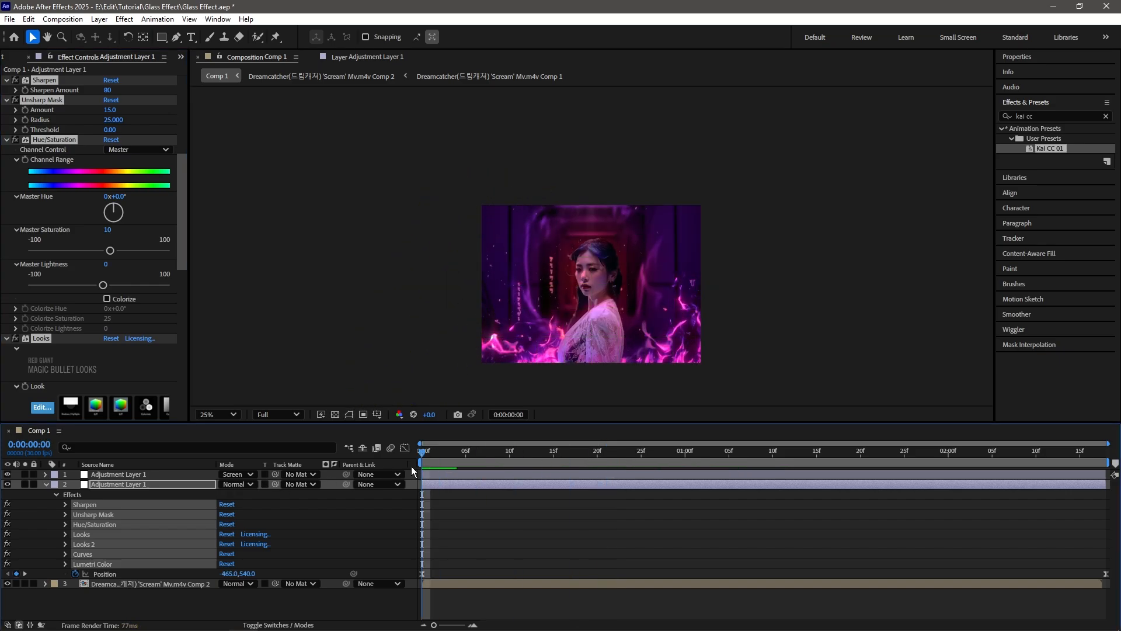
{"action": "key", "text": "space"}
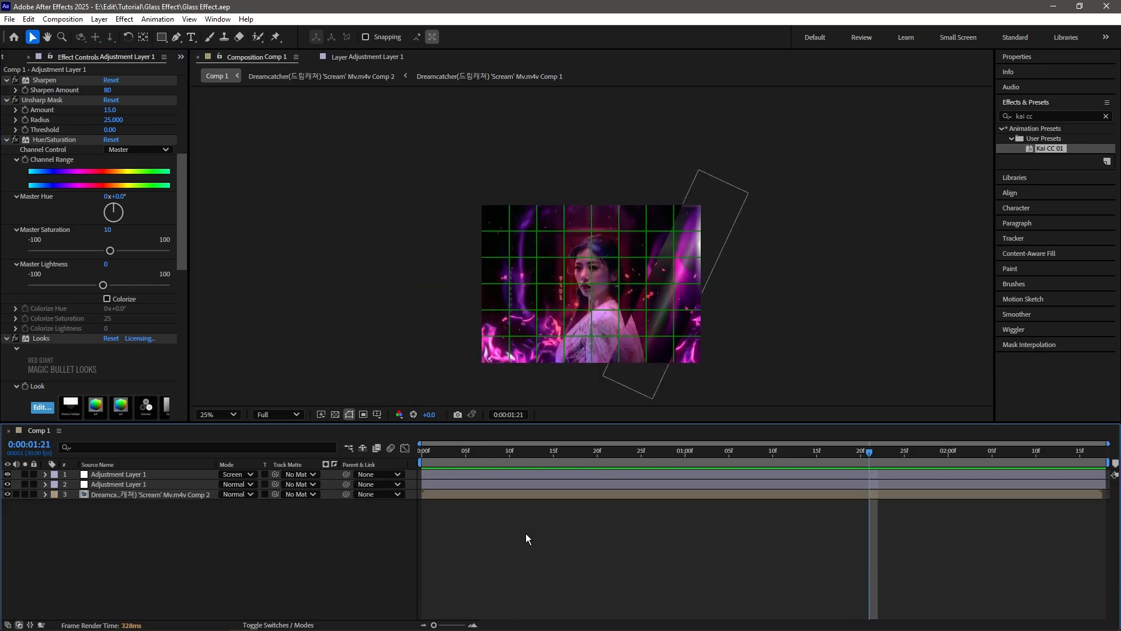
{"action": "left_click_drag", "start_coordinate": [514, 464], "coordinate": [579, 463]}
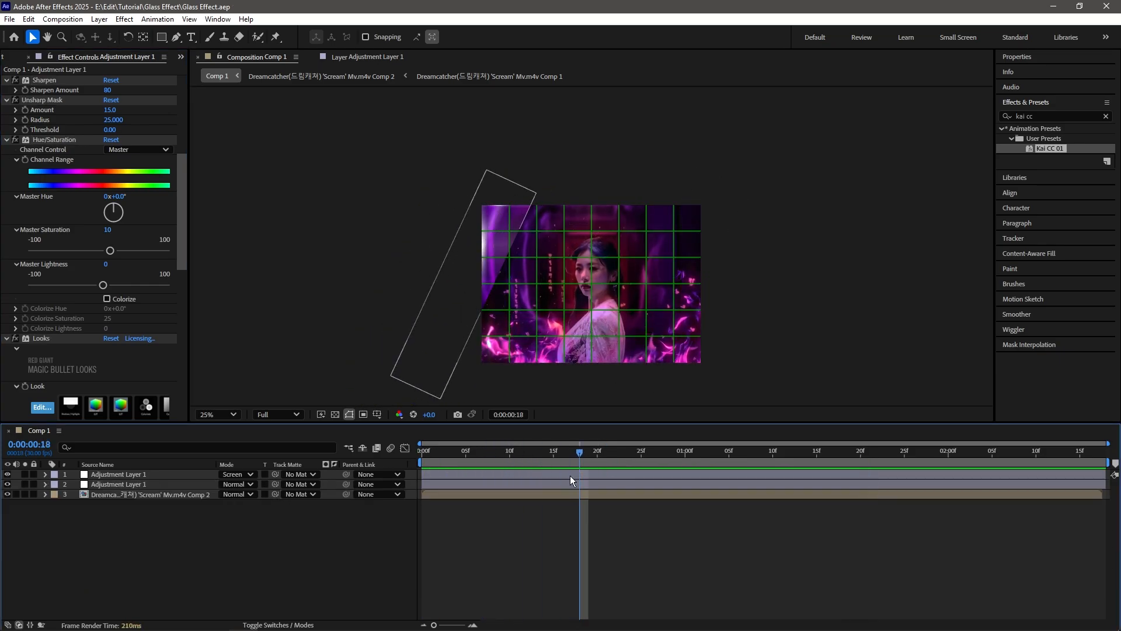
Pre-compose both adjustment layers as Pre-comp 1 with all attributes moved into it, and show the layer switches
{"action": "left_click", "coordinate": [565, 489]}
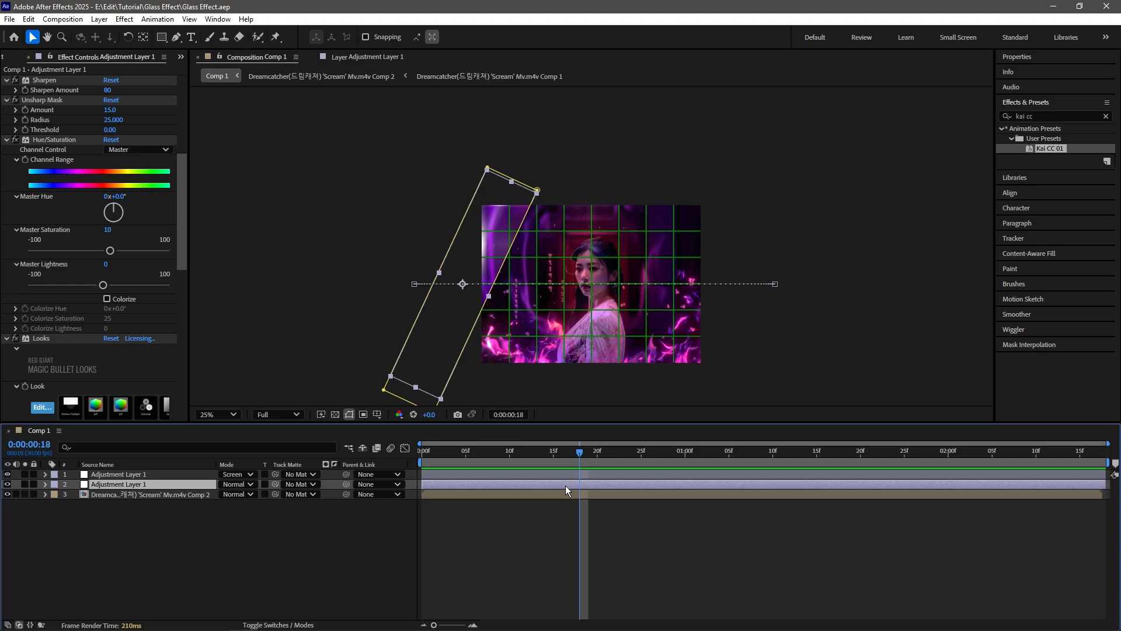
{"action": "left_click", "coordinate": [125, 476], "text": "shift"}
{"action": "right_click", "coordinate": [125, 477]}
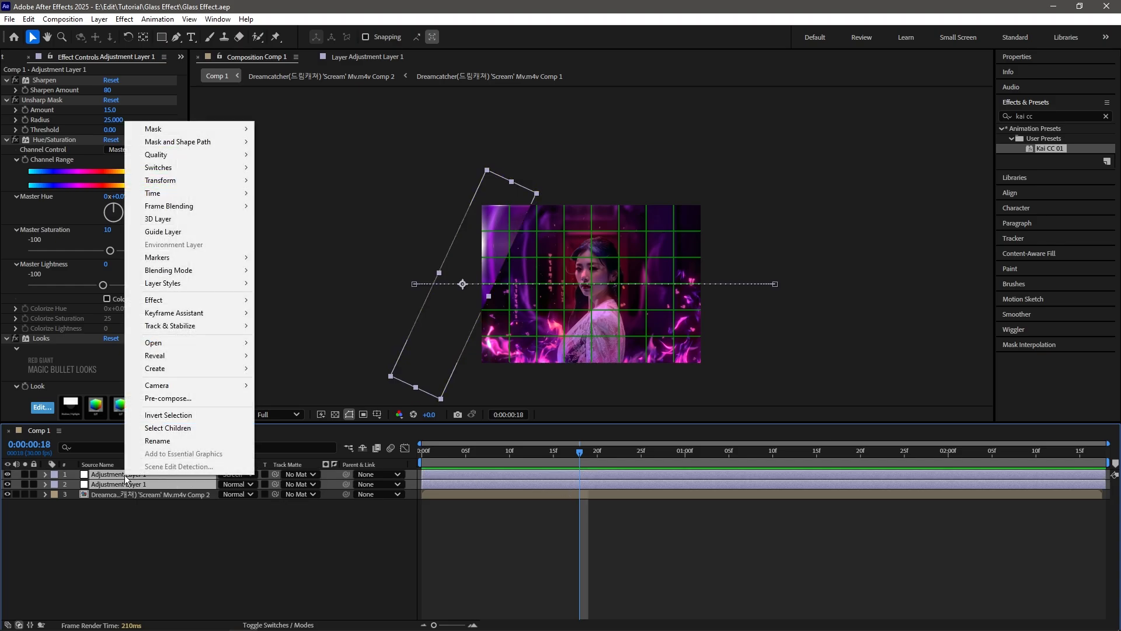
{"action": "left_click", "coordinate": [176, 399]}
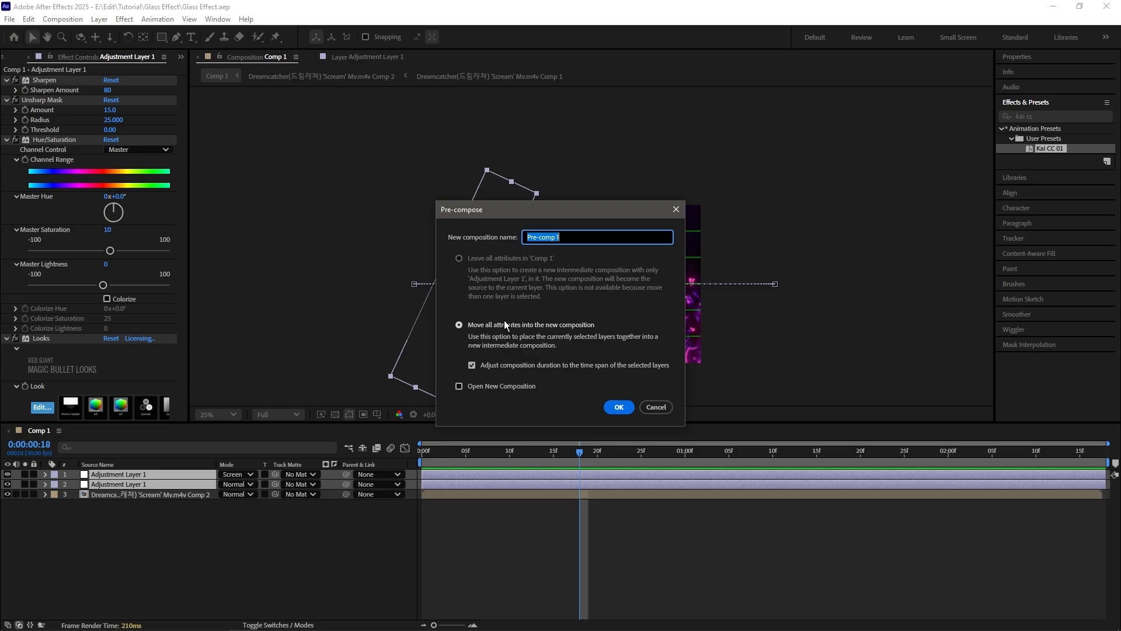
{"action": "left_click", "coordinate": [621, 410]}
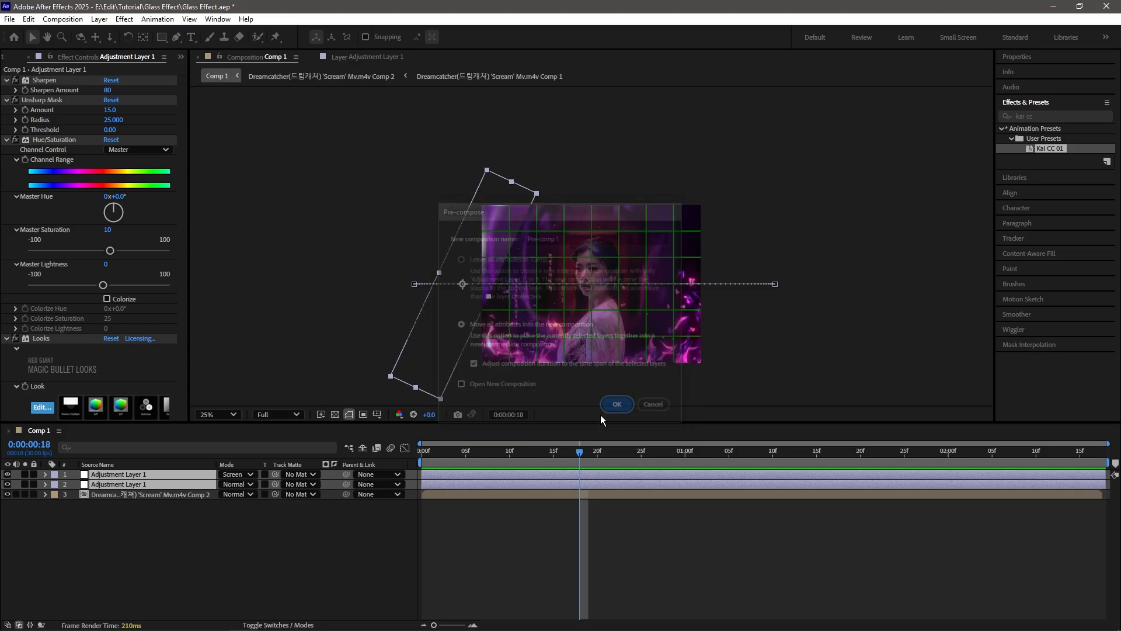
{"action": "left_click", "coordinate": [297, 625]}
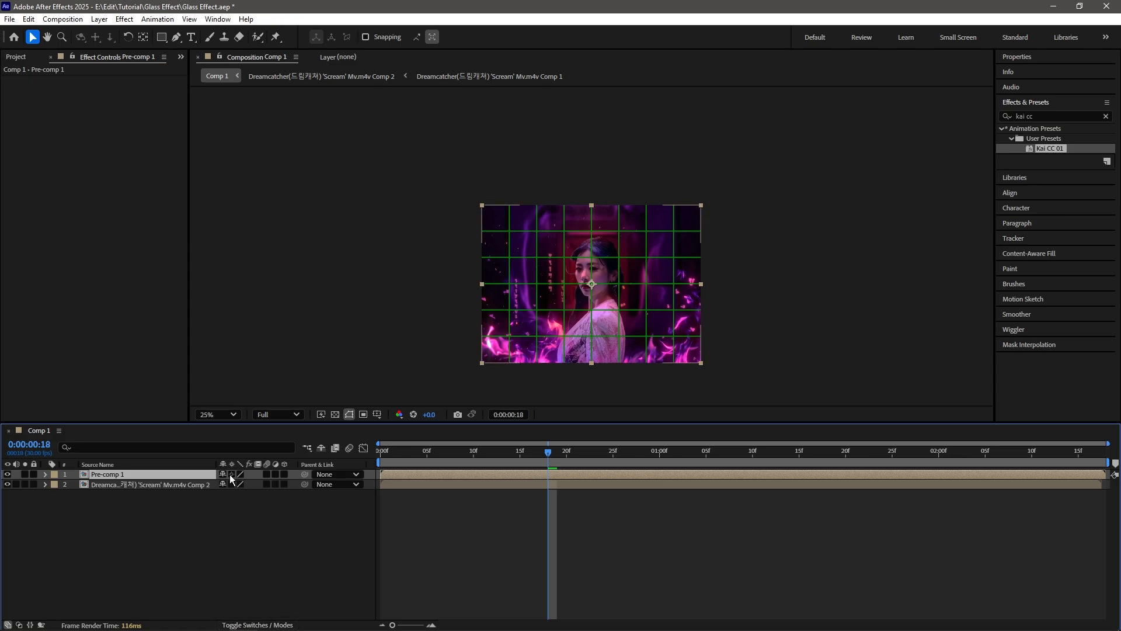
Enable Collapse Transformations on the Pre-comp 1 layer and duplicate that layer
{"action": "left_click", "coordinate": [232, 475]}
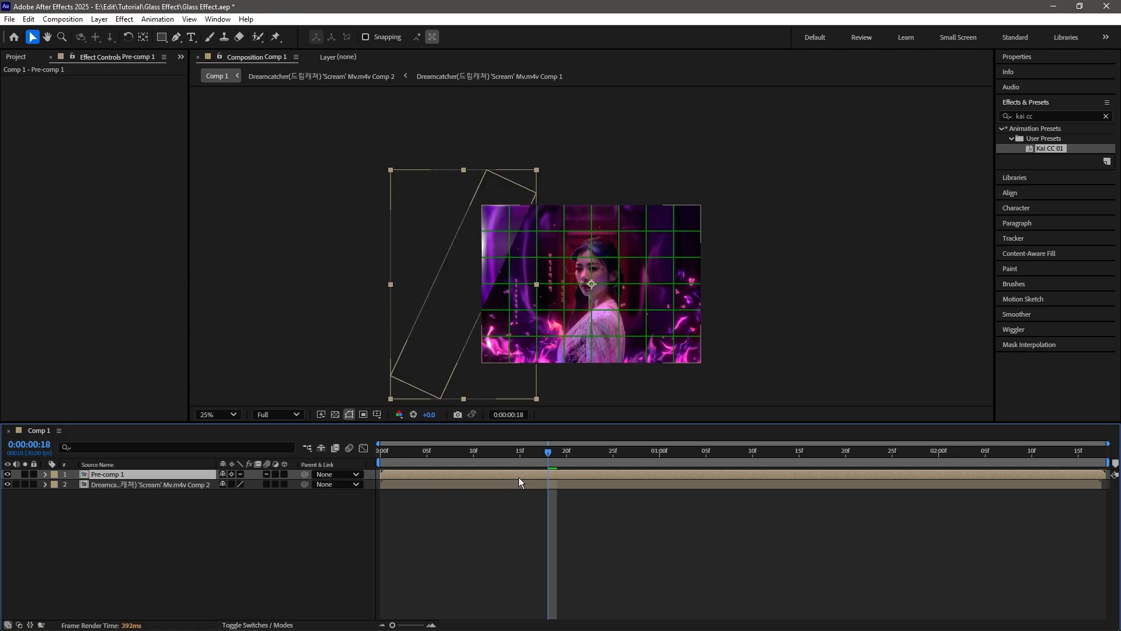
{"action": "key", "text": "ctrl+d"}
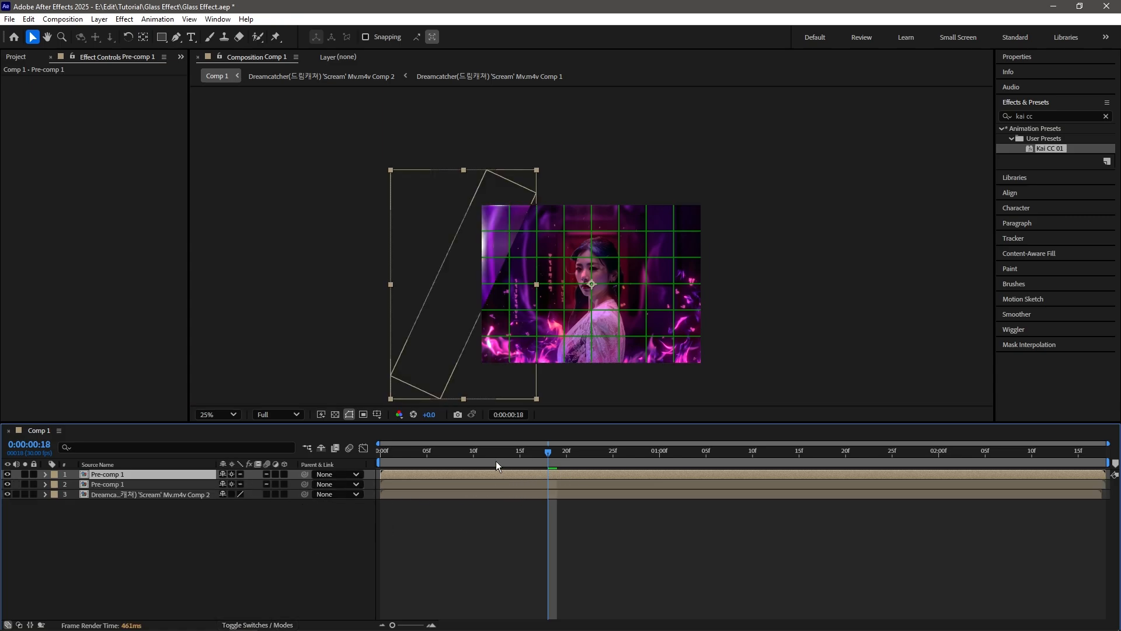
Show the duplicated Pre-comp 1 layer's Position and try offsetting its glass strip horizontally
{"action": "key", "text": "p"}
{"action": "left_click_drag", "start_coordinate": [231, 488], "coordinate": [428, 481]}
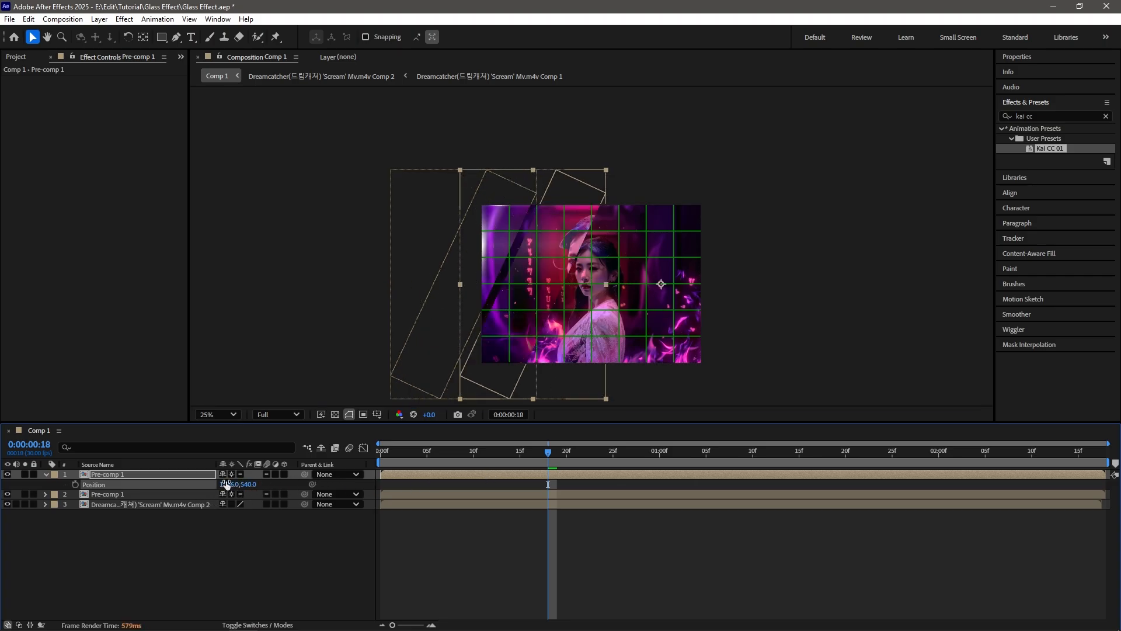
{"action": "left_click", "coordinate": [386, 460]}
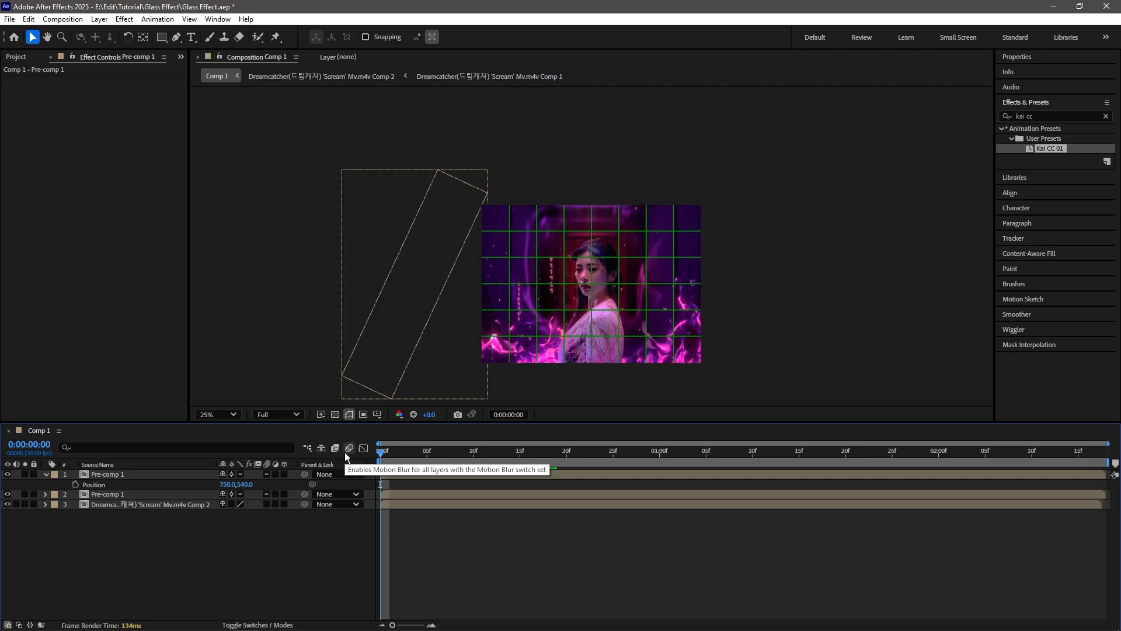
Delay the upper Pre-comp 1 layer to start at 0:00:00:10 and preview the composition from the first frame
{"action": "key", "text": "shift+Page_Down"}
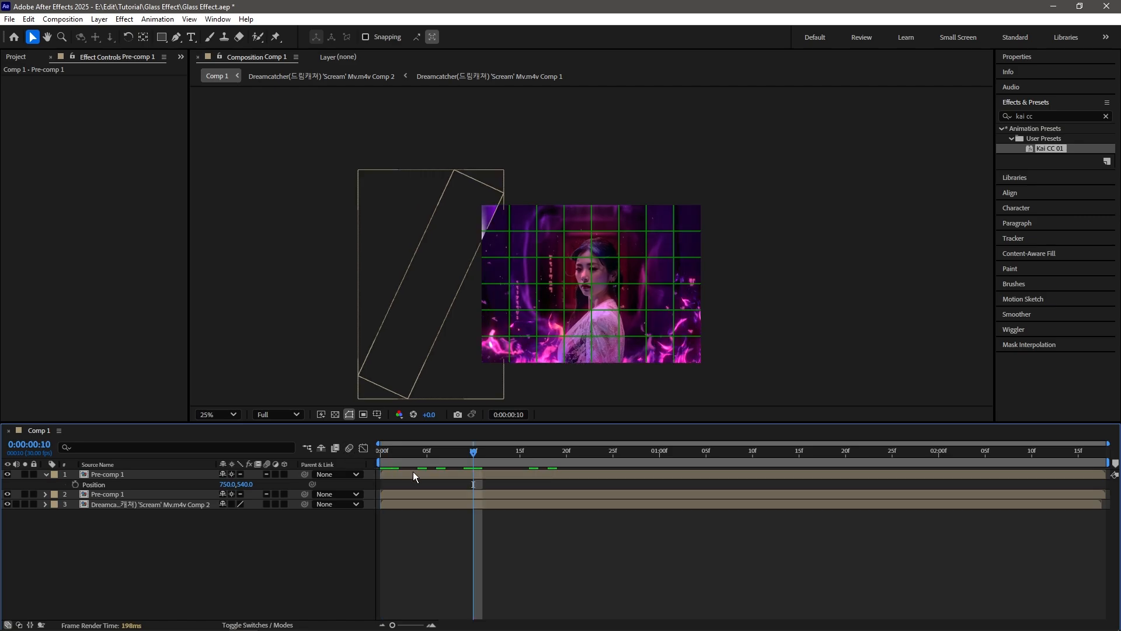
{"action": "left_click", "coordinate": [413, 473]}
{"action": "left_click_drag", "start_coordinate": [436, 454], "coordinate": [374, 463]}
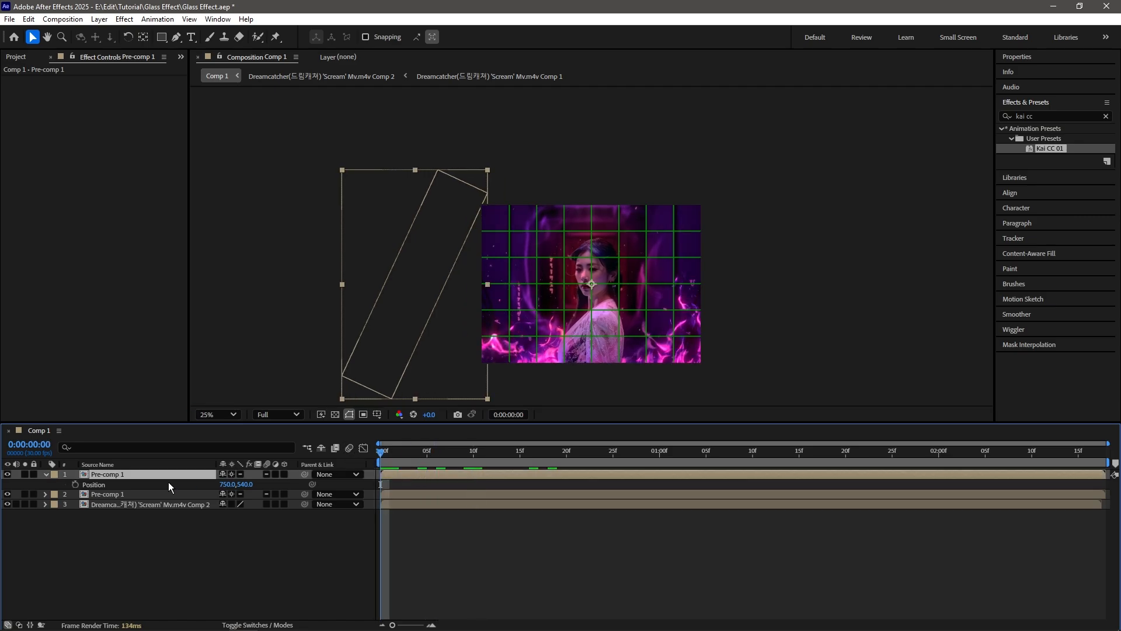
{"action": "left_click", "coordinate": [476, 562]}
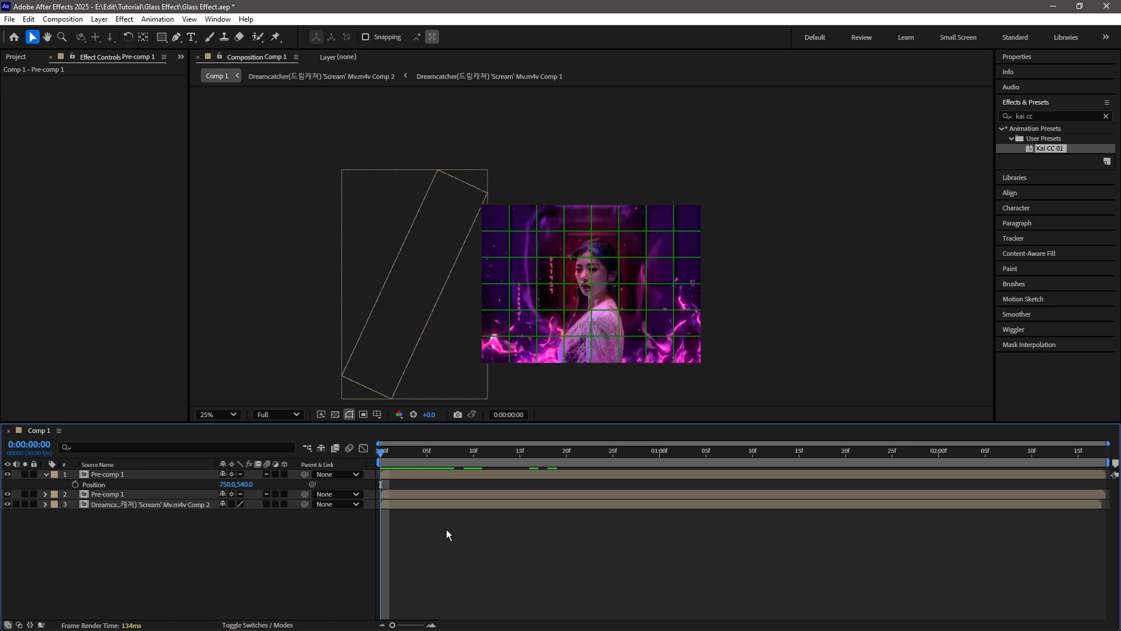
{"action": "key", "text": "shift+Page_Down"}
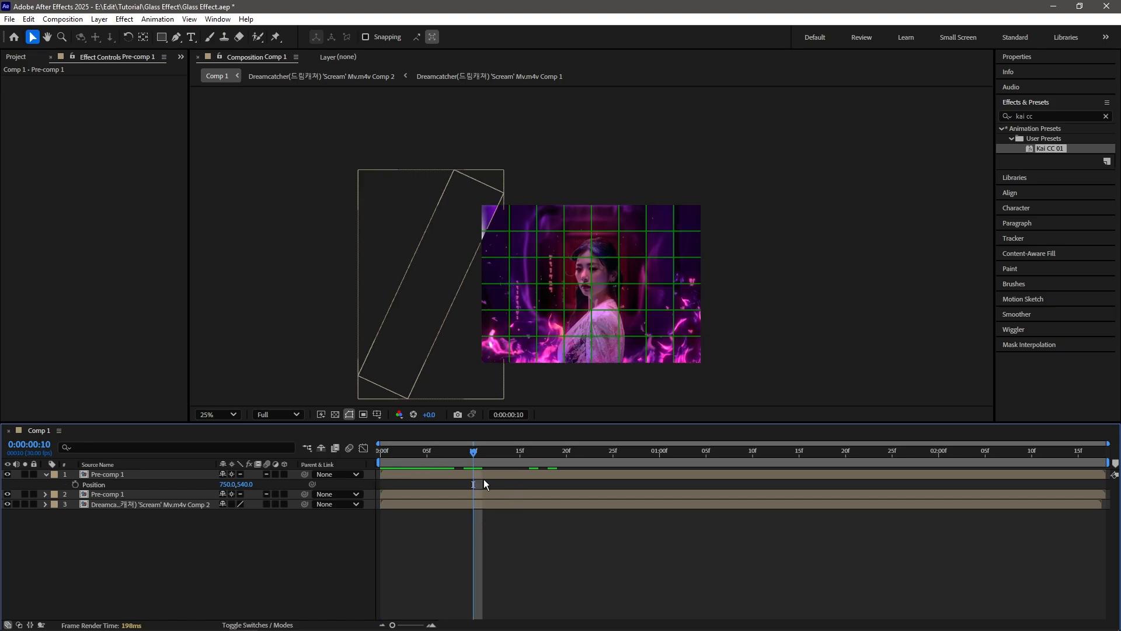
{"action": "left_click_drag", "start_coordinate": [416, 473], "coordinate": [506, 472]}
{"action": "left_click", "coordinate": [513, 508]}
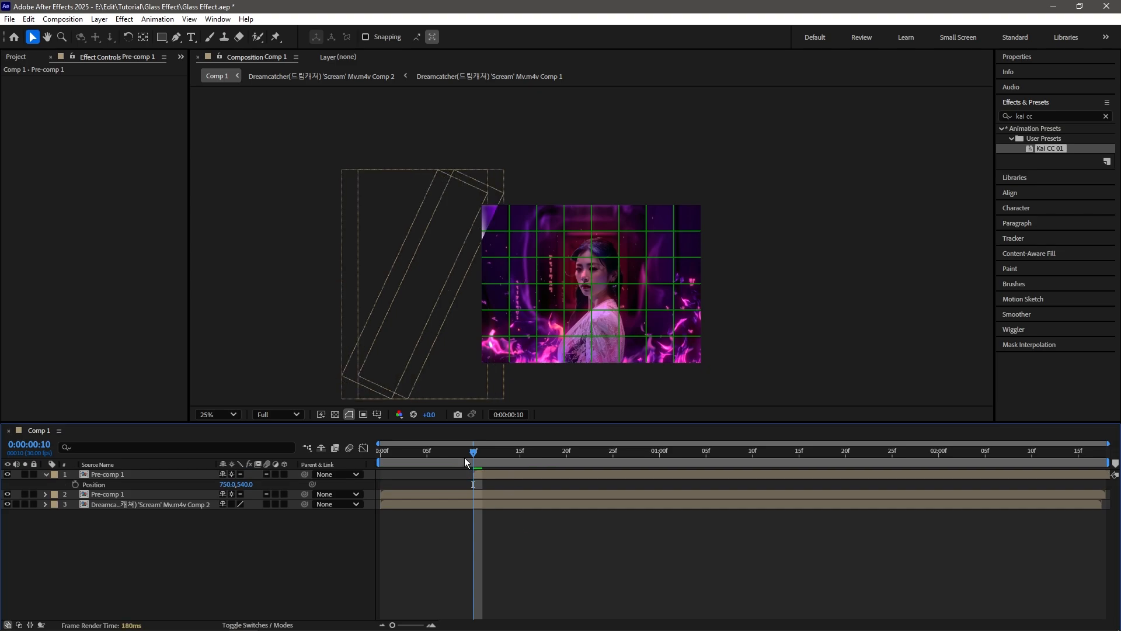
{"action": "key", "text": "Home"}
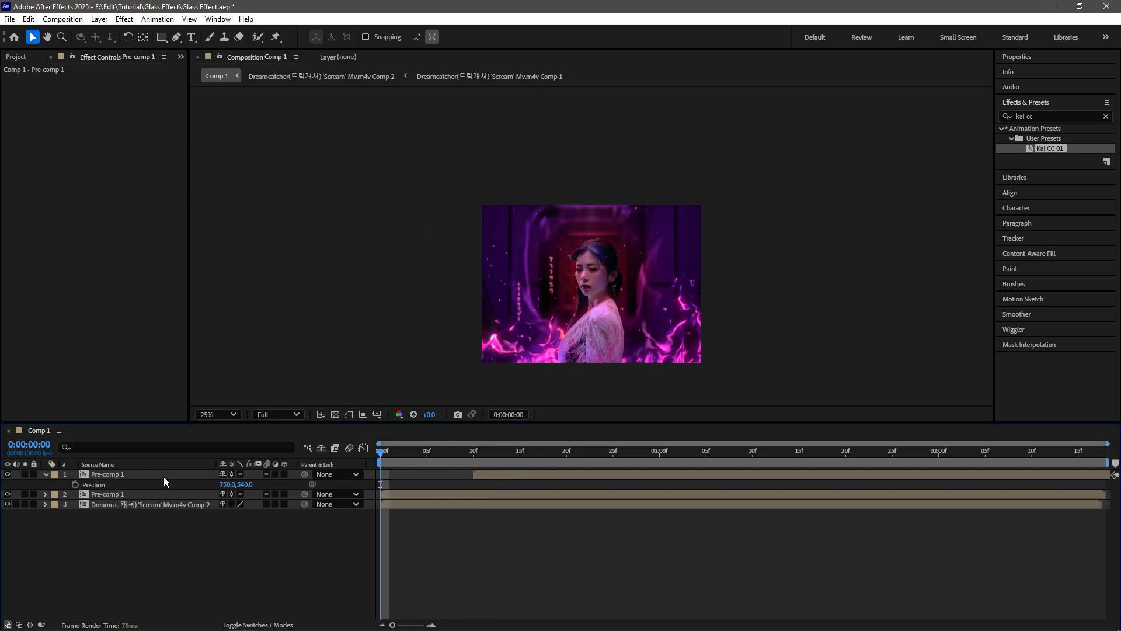
{"action": "key", "text": "space"}
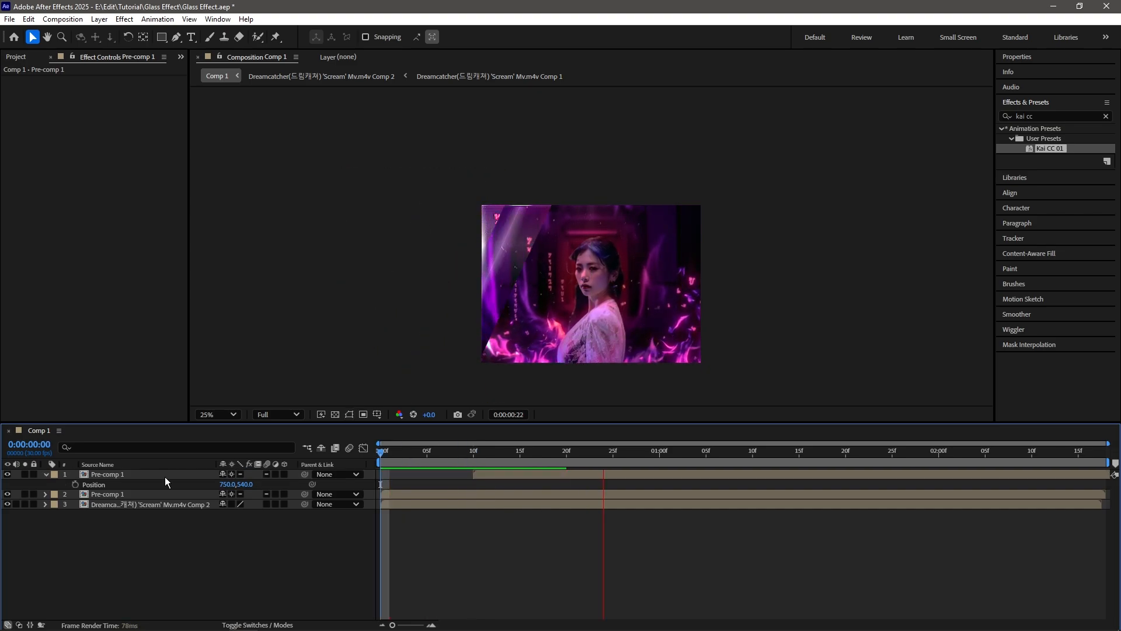
Shift the upper Pre-comp 1 layer's start to 0:00:00:20 and preview the two strips from the first frame
{"action": "left_click_drag", "start_coordinate": [464, 454], "coordinate": [591, 475]}
{"action": "key", "text": "shift+Page_Down"}
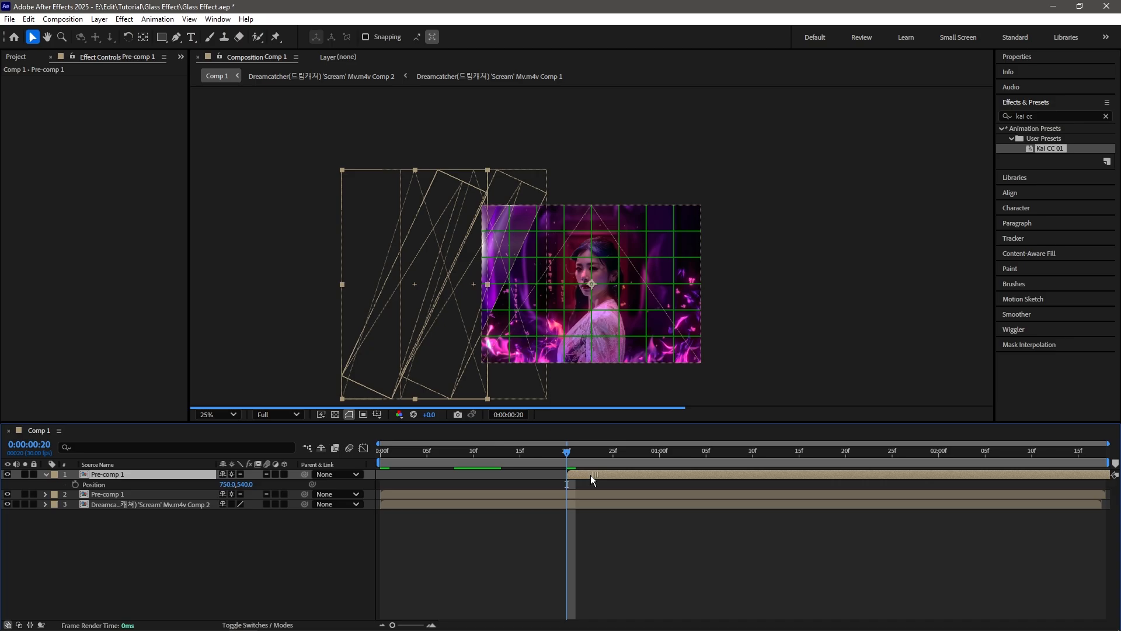
{"action": "key", "text": "Home"}
{"action": "left_click", "coordinate": [482, 528]}
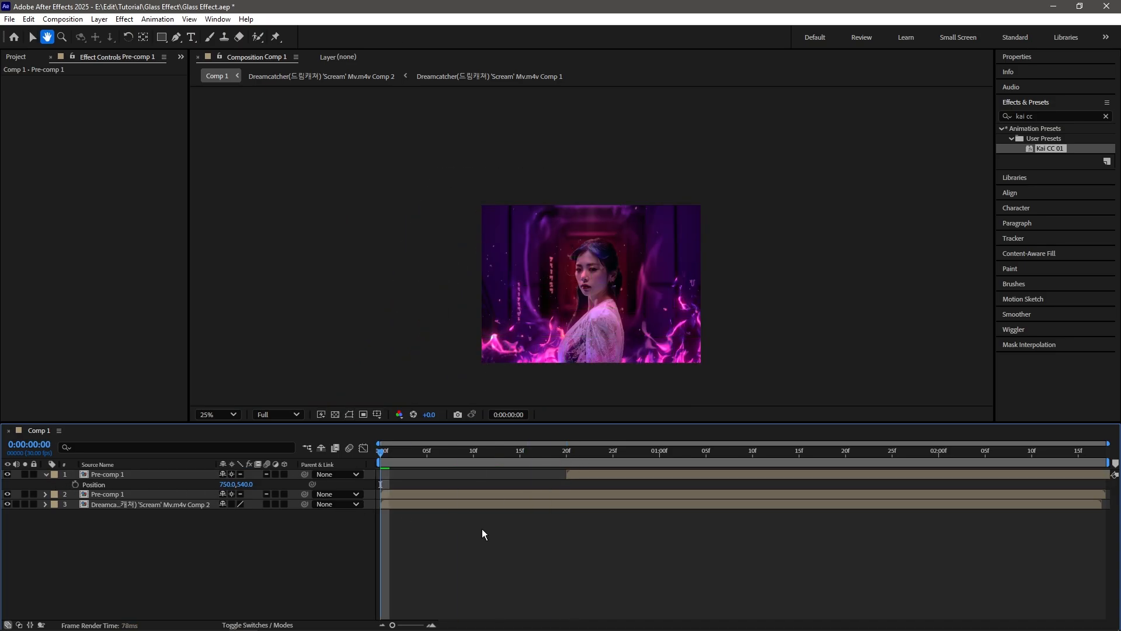
{"action": "key", "text": "space"}
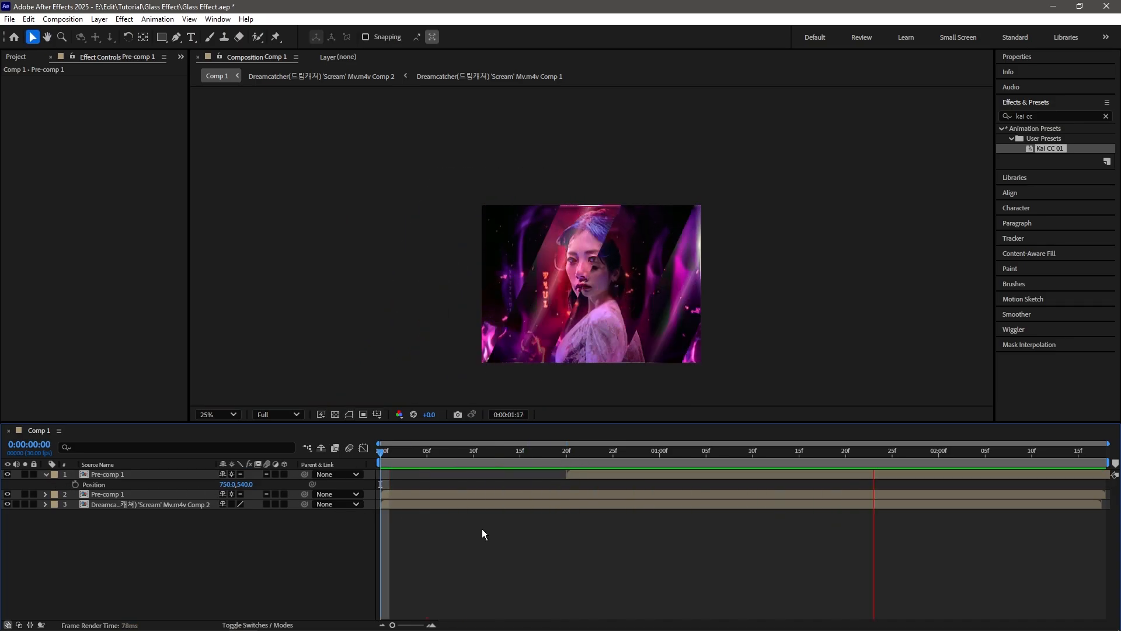
Move the upper Pre-comp 1 layer's start to 0:00:00:15 and preview the new spacing from the first frame
{"action": "left_click", "coordinate": [556, 453]}
{"action": "left_click_drag", "start_coordinate": [556, 453], "coordinate": [530, 477]}
{"action": "left_click", "coordinate": [523, 538]}
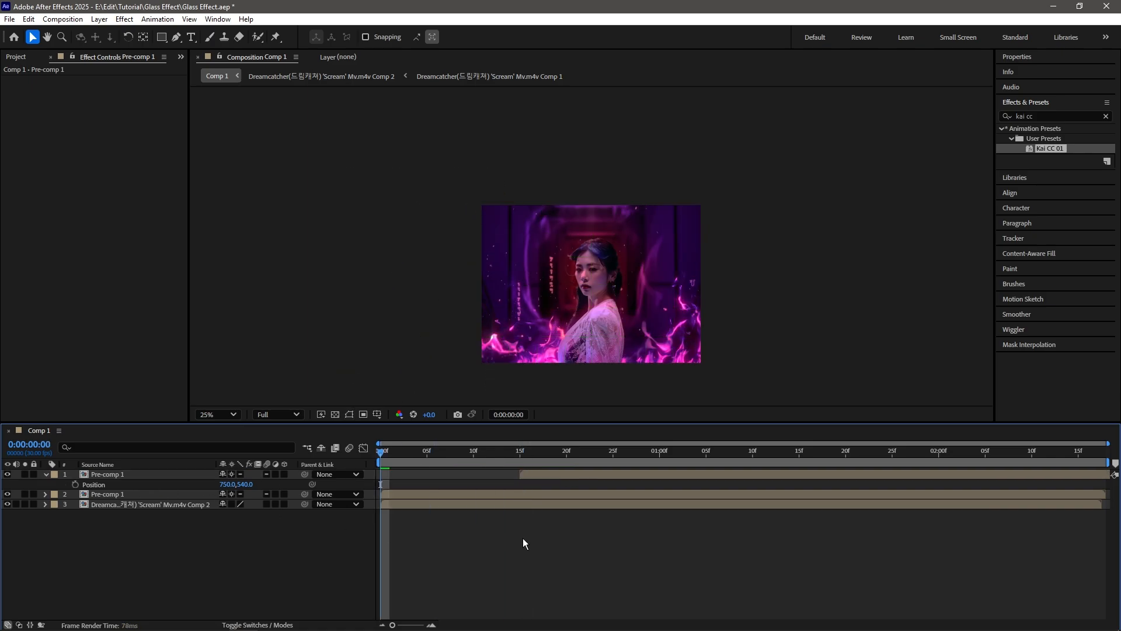
{"action": "key", "text": "space"}
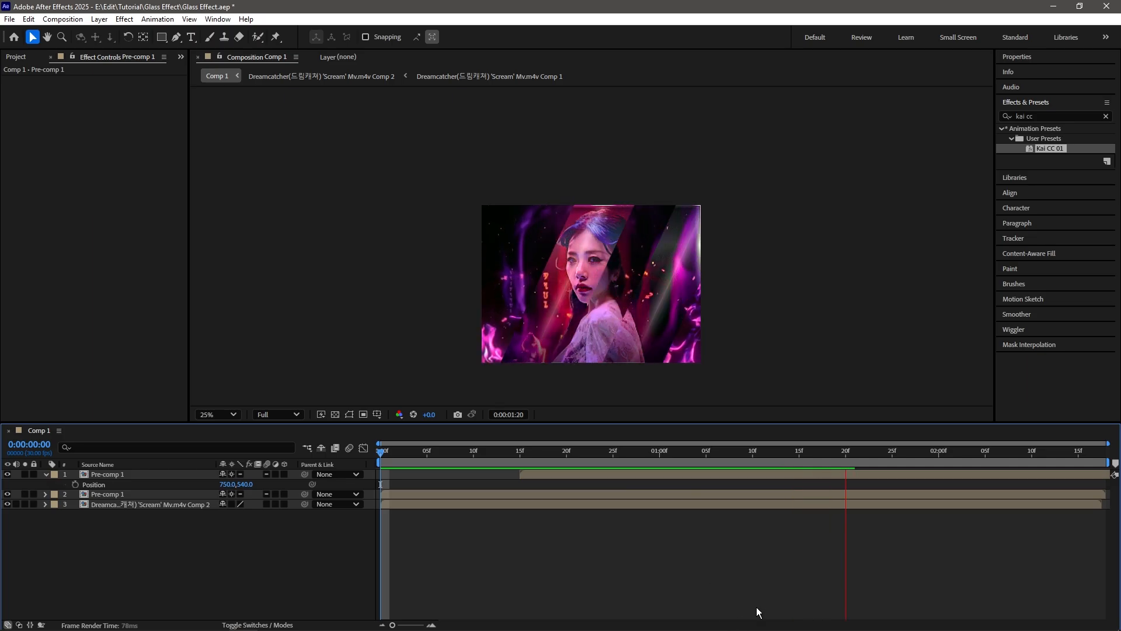
{"action": "key", "text": "space"}
Duplicate the upper Pre-comp 1 layer and move the new copy to start at 0:00:01:00
{"action": "left_click", "coordinate": [544, 459]}
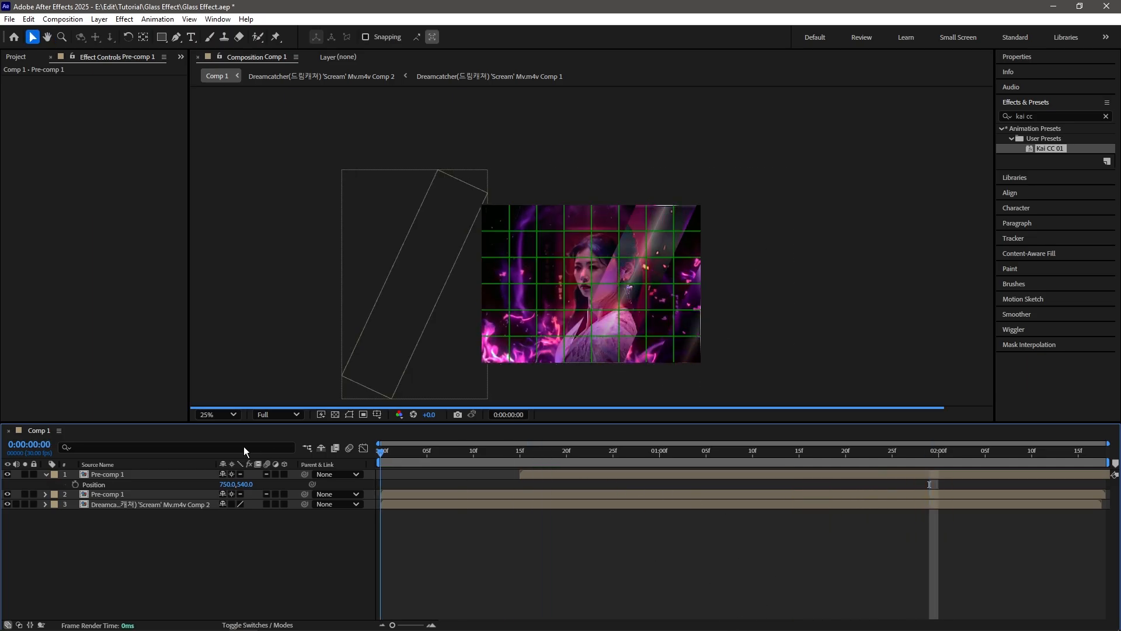
{"action": "left_click", "coordinate": [564, 474]}
{"action": "key", "text": "ctrl+d"}
{"action": "left_click", "coordinate": [516, 453]}
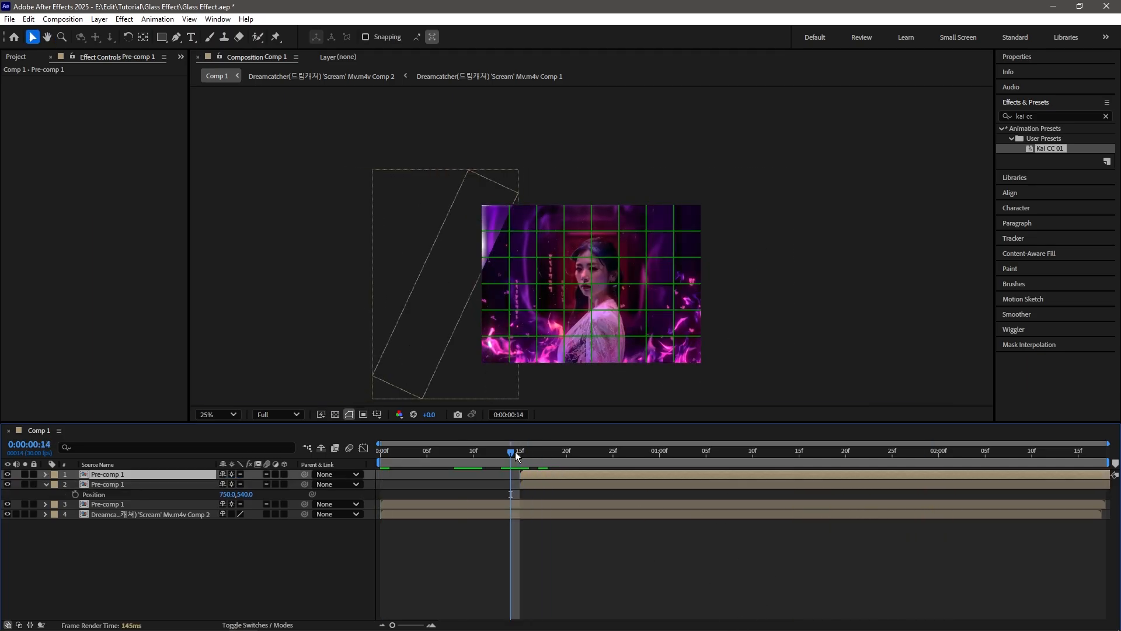
{"action": "key", "text": "space"}
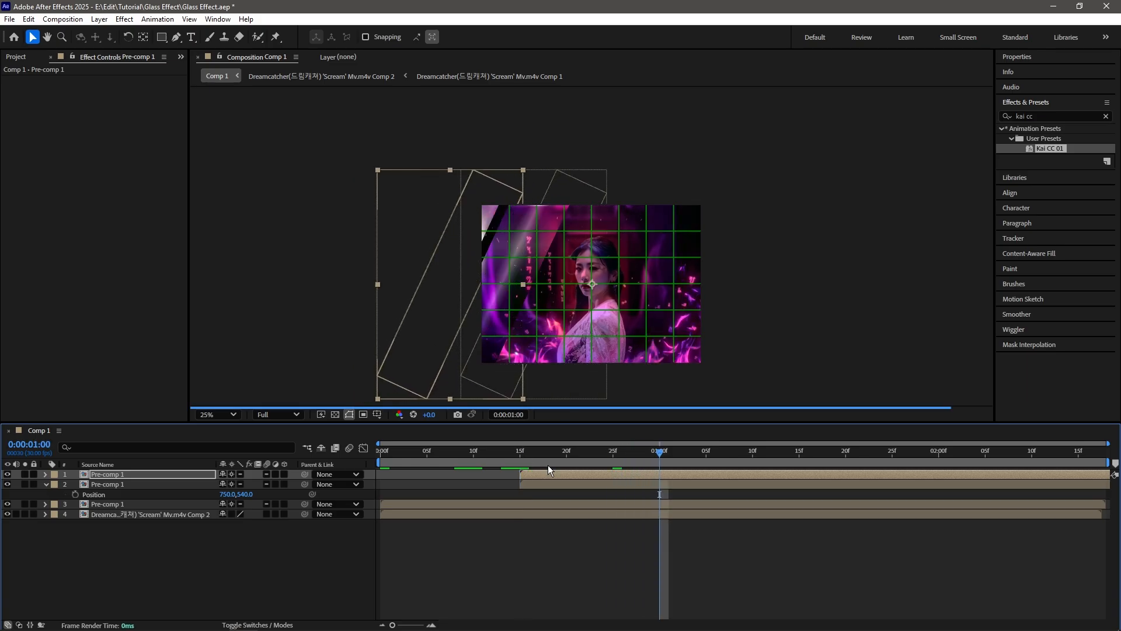
{"action": "left_click_drag", "start_coordinate": [547, 474], "coordinate": [707, 479]}
Preview the three staggered glass strips from the first frame
{"action": "left_click_drag", "start_coordinate": [632, 456], "coordinate": [380, 456]}
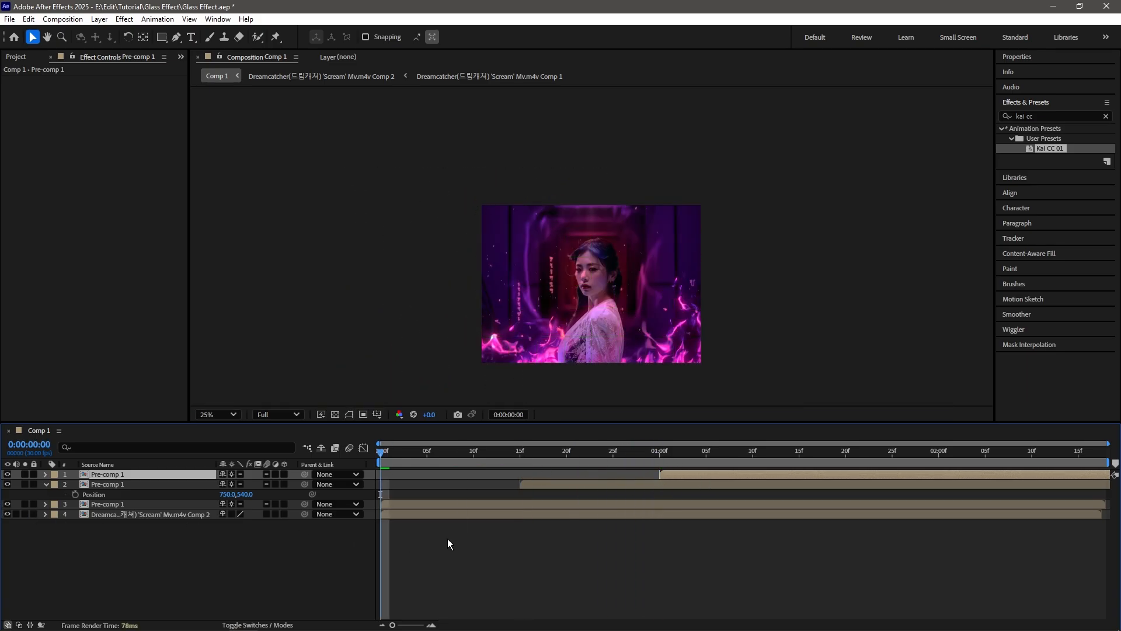
{"action": "left_click", "coordinate": [503, 538]}
{"action": "key", "text": "space"}
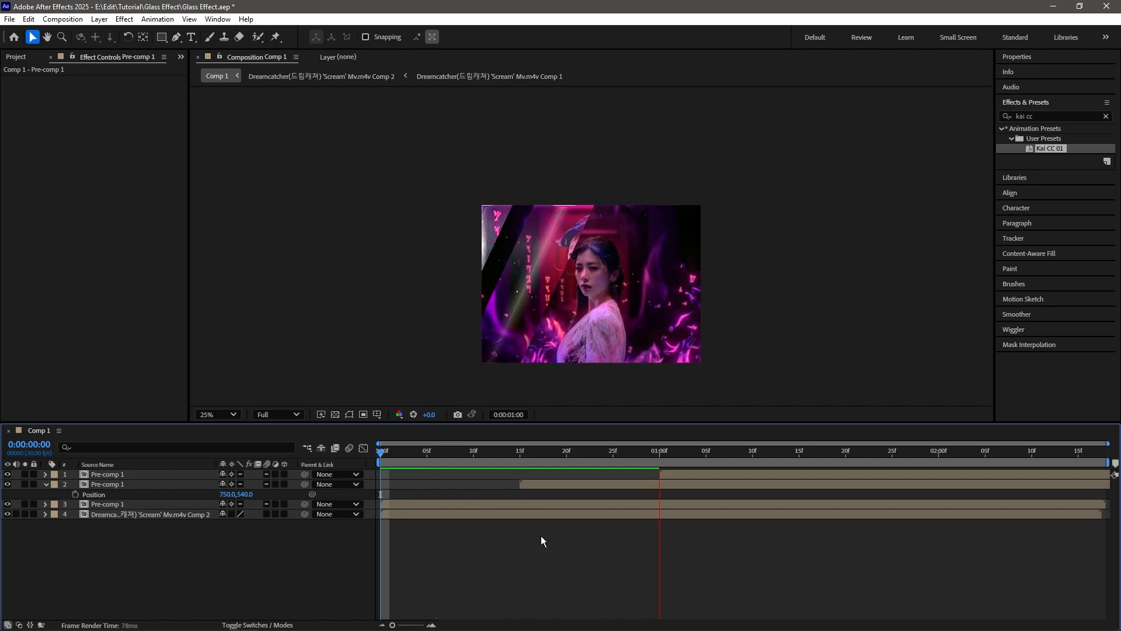